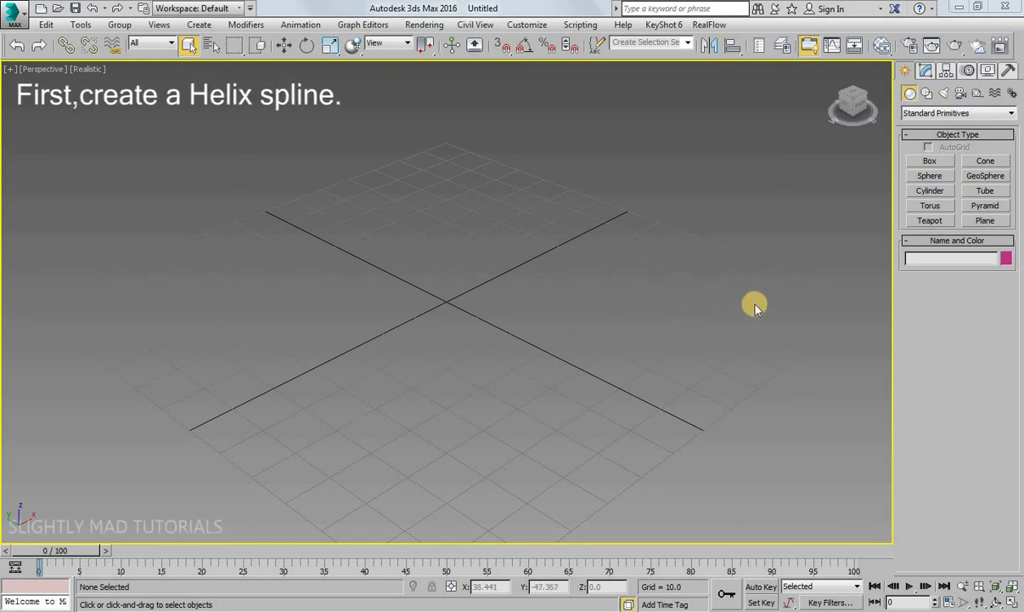
- Draw Helix001 at the grid centre: radius 15.689 narrowing to 11.87, height 47.387
click(926, 94)
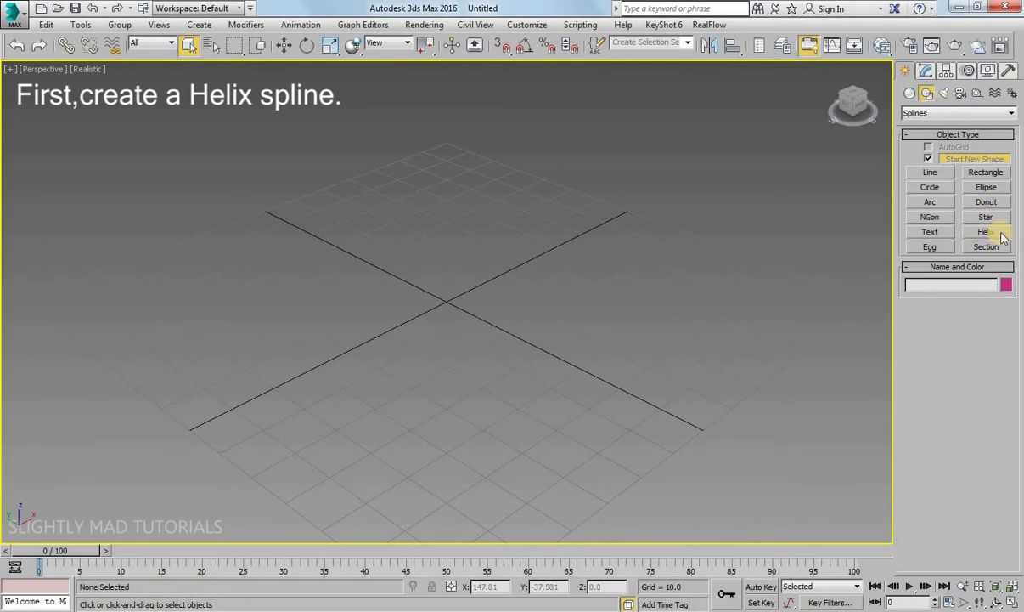
click(1001, 233)
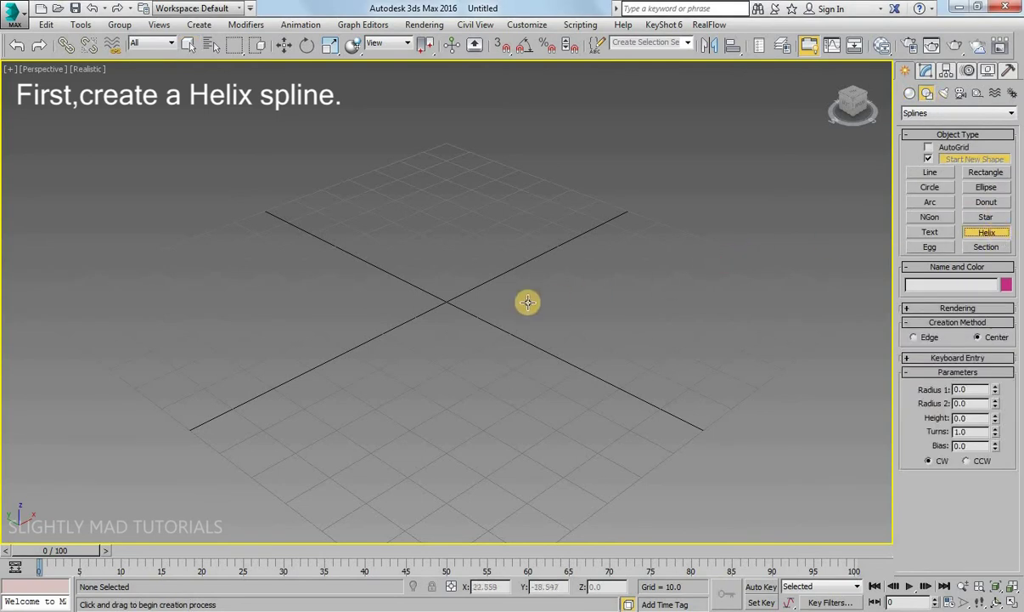
drag(448, 305, 455, 265)
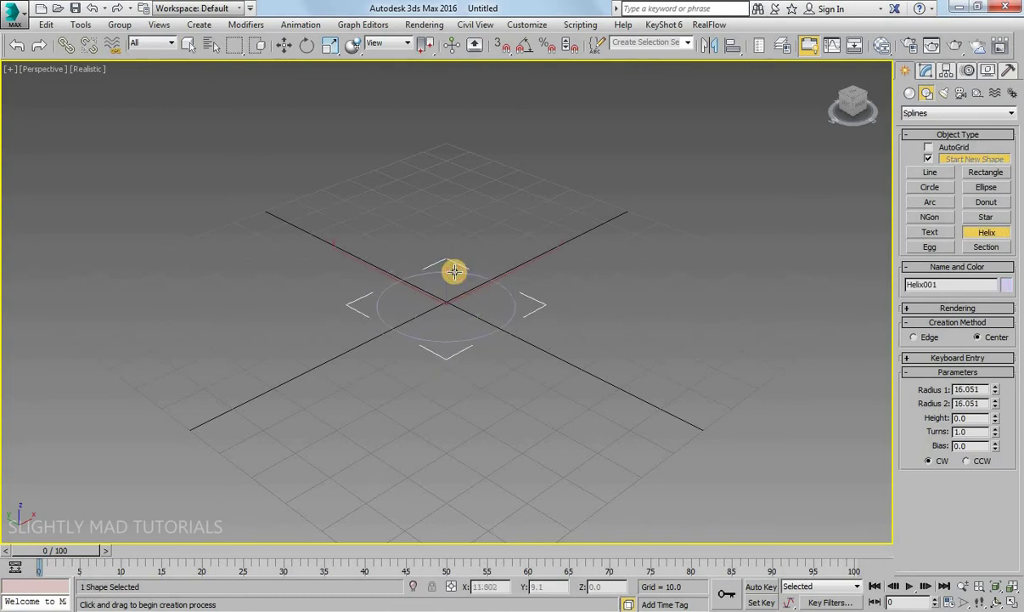
click(469, 78)
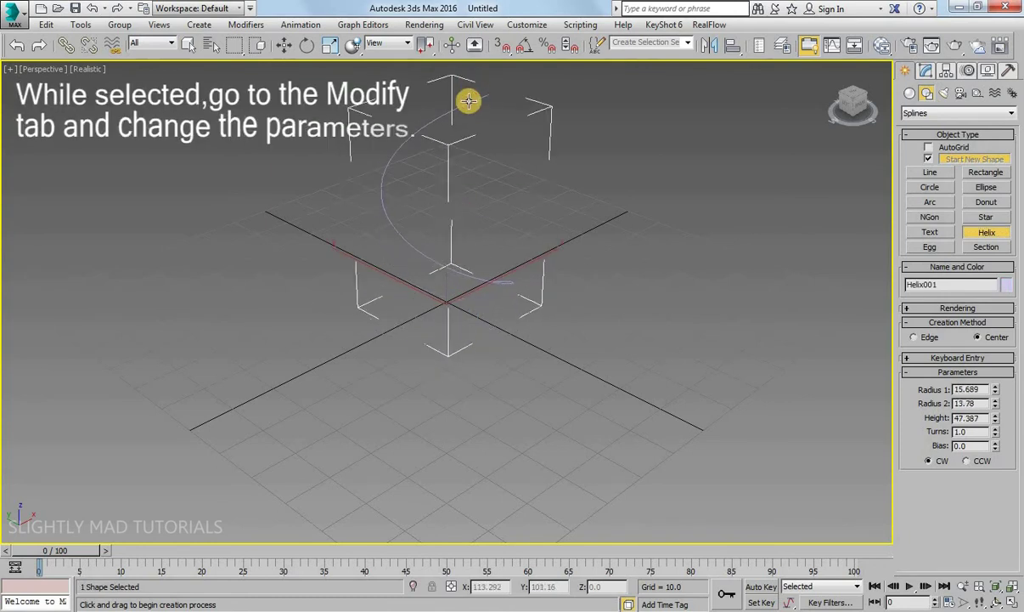
click(464, 96)
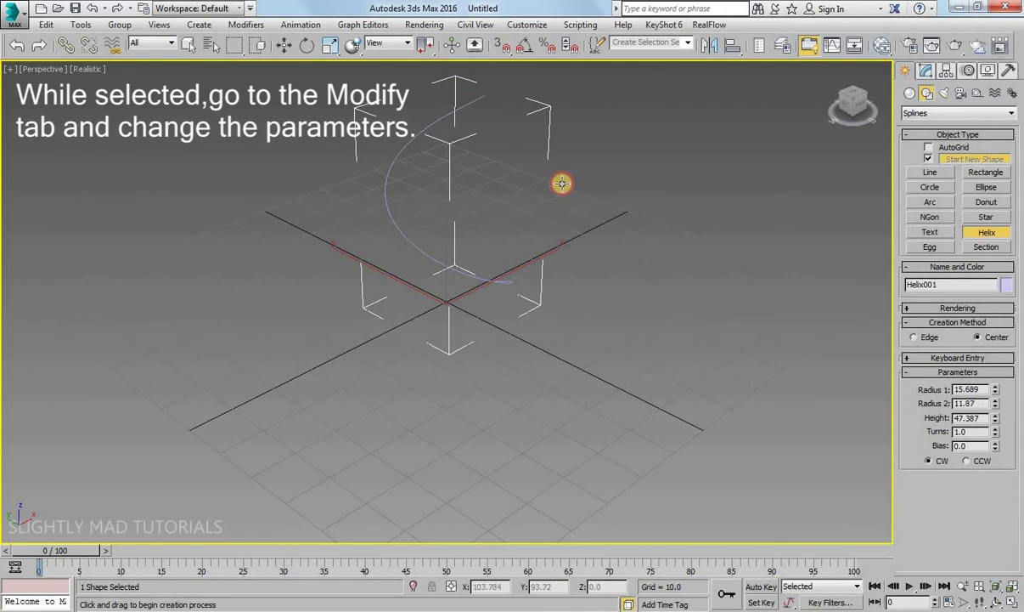
middle_drag(657, 232, 659, 297)
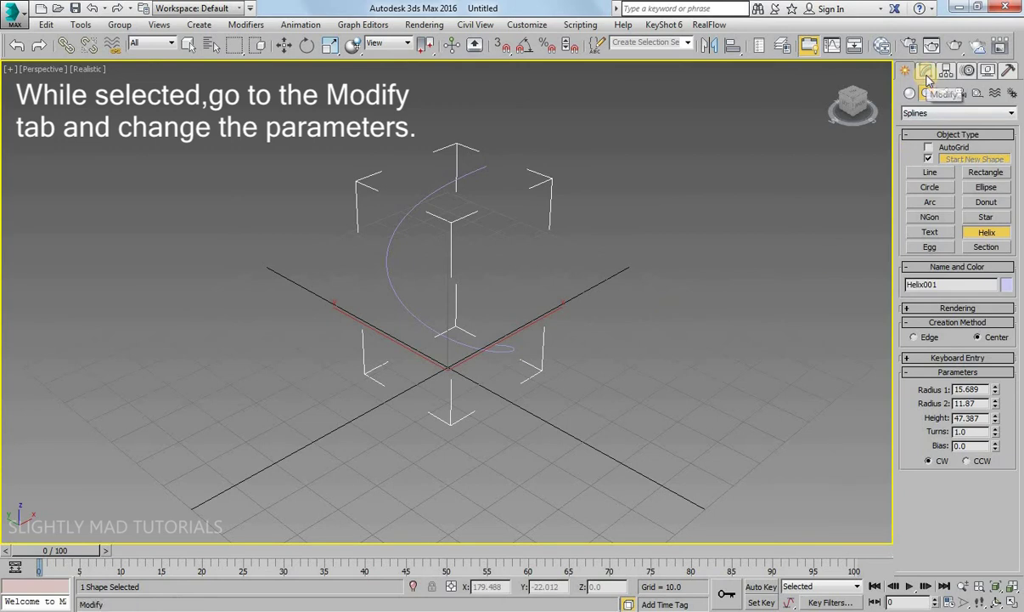
- Enter Radius 1 22, Radius 2 0, Height 27, Turns 4 and Bias 0.26 for Helix001
click(925, 73)
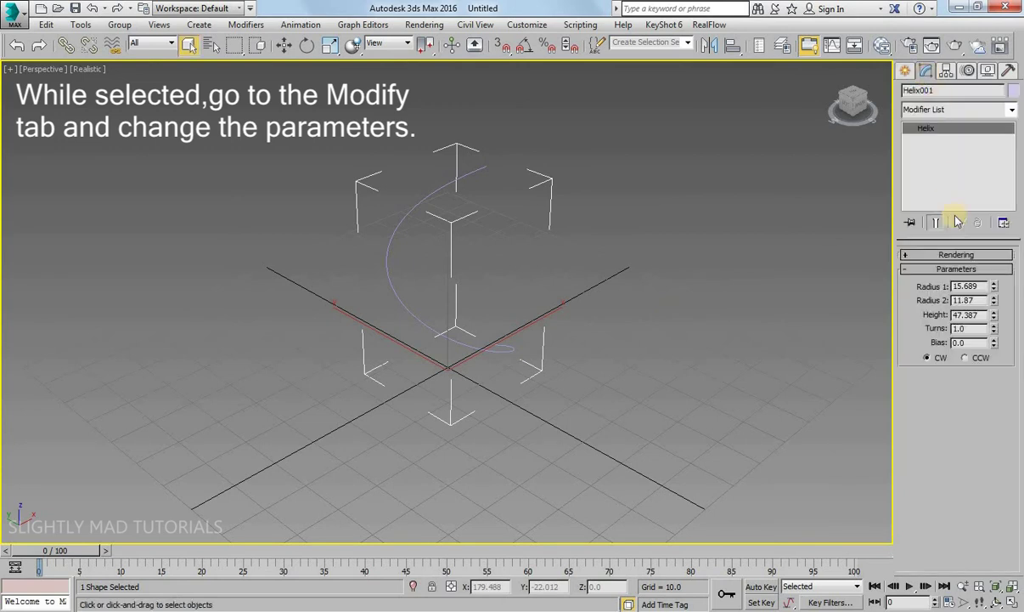
text(22)
double_click(964, 300)
text(0)
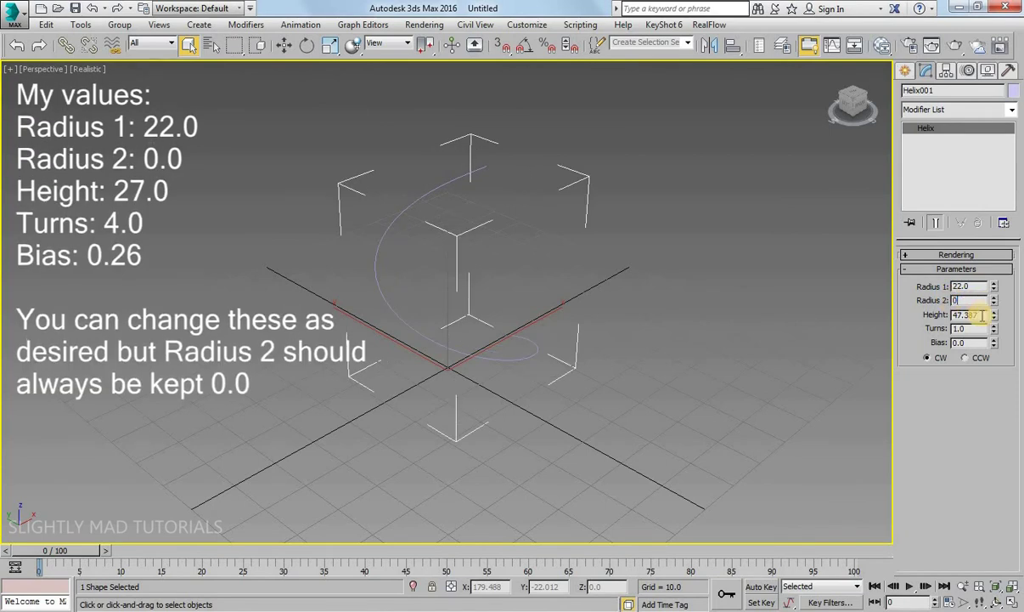
key(Tab)
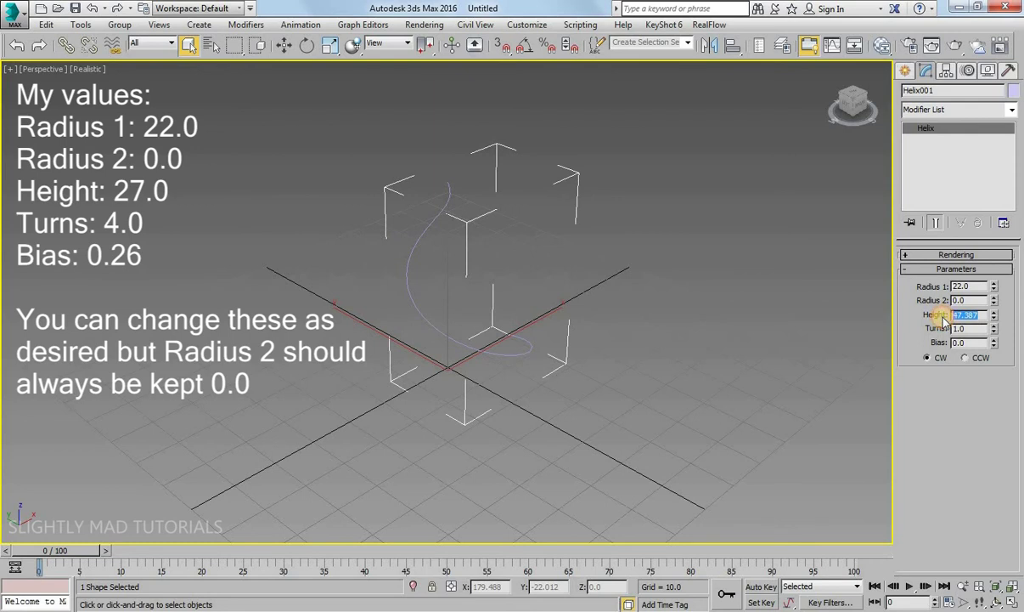
text(27)
double_click(964, 330)
text(4)
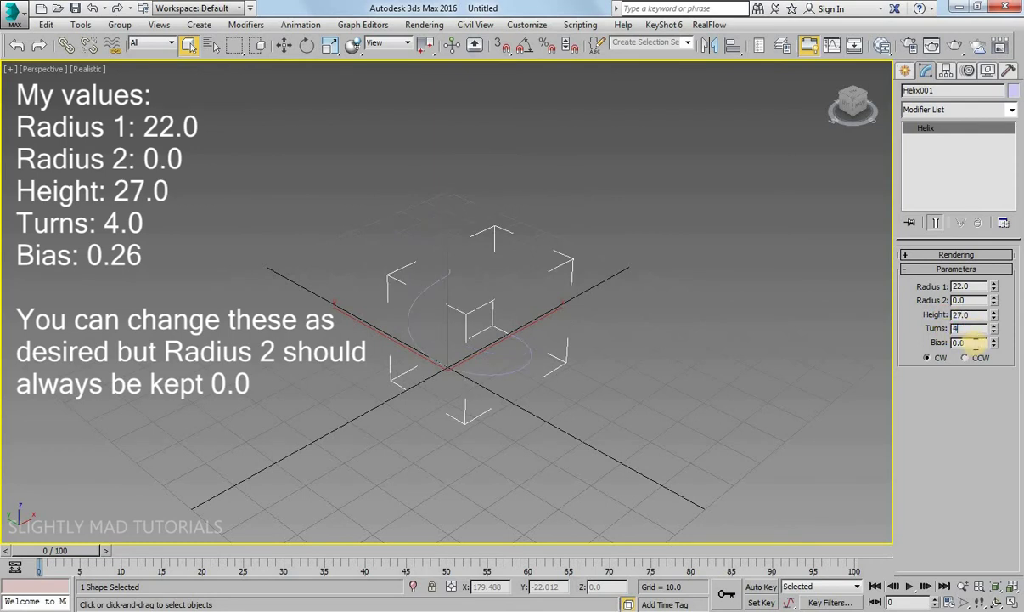
double_click(955, 342)
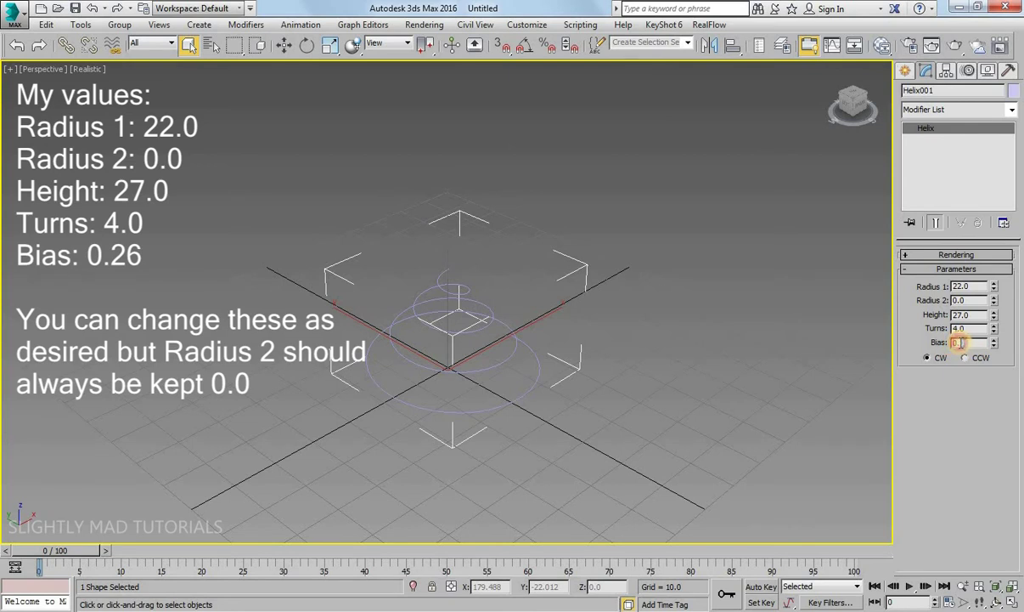
text(0.26)
key(Return)
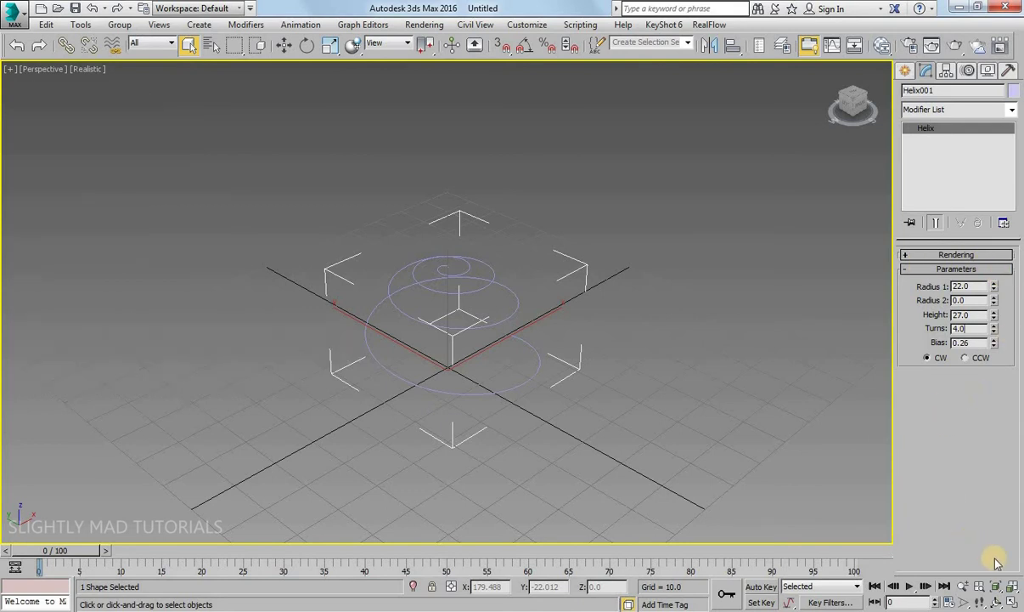
- Frame the helix, then orbit and zoom out so it sits left of centre
click(1003, 593)
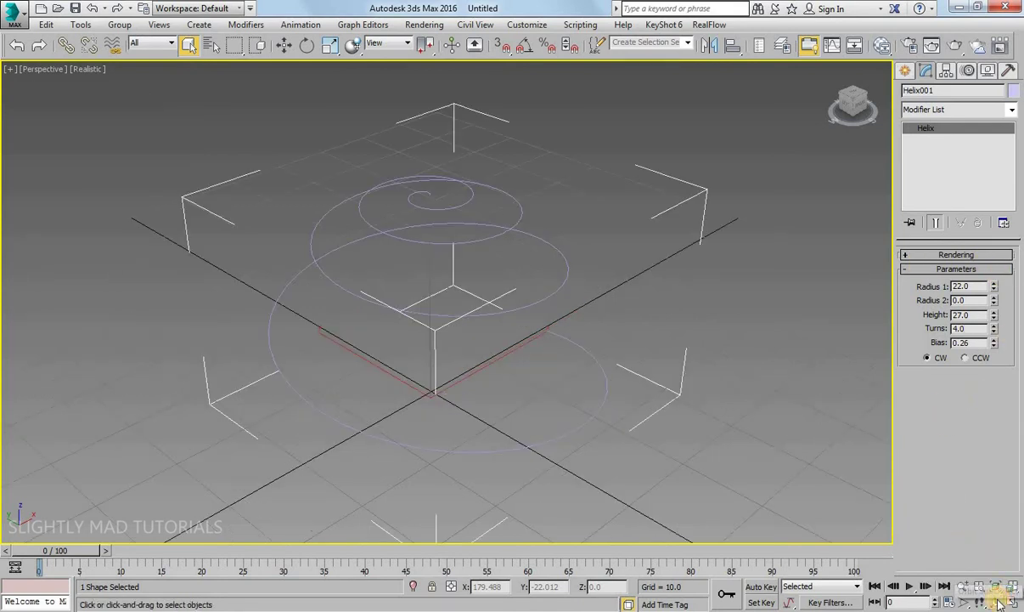
click(996, 602)
mouse_move(464, 299)
mouse_down()
mouse_move(477, 316)
mouse_move(428, 277)
mouse_move(313, 289)
mouse_move(315, 309)
mouse_move(515, 316)
mouse_up()
mouse_move(595, 320)
mouse_down()
mouse_move(548, 321)
mouse_move(485, 384)
mouse_move(589, 340)
mouse_move(615, 369)
mouse_move(612, 389)
mouse_up()
key(alt+z)
middle_drag(613, 389, 425, 367)
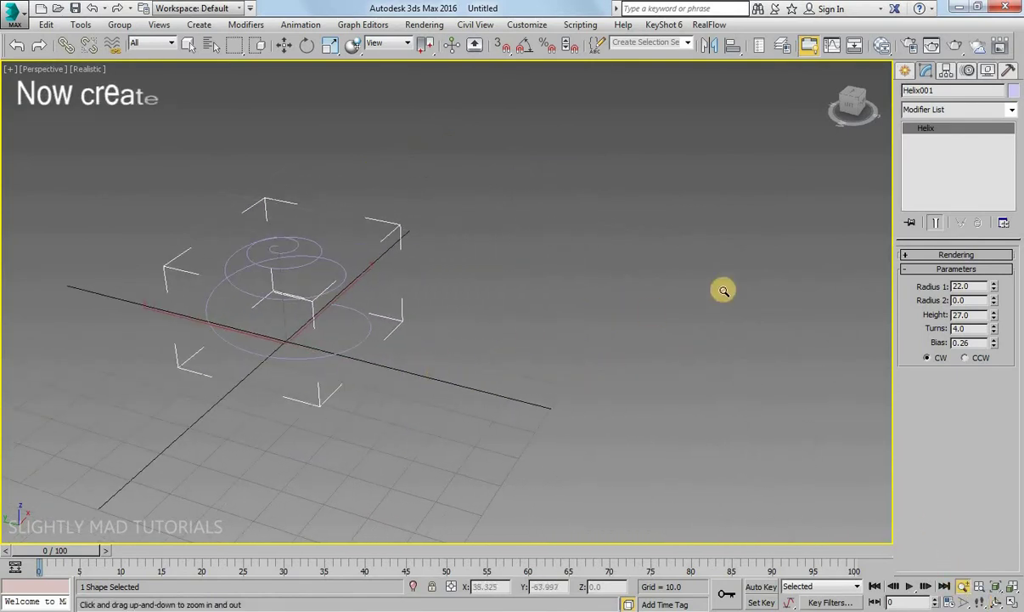
- Draw a cylinder right of the helix with radius 12.051 and height 68.073
click(905, 71)
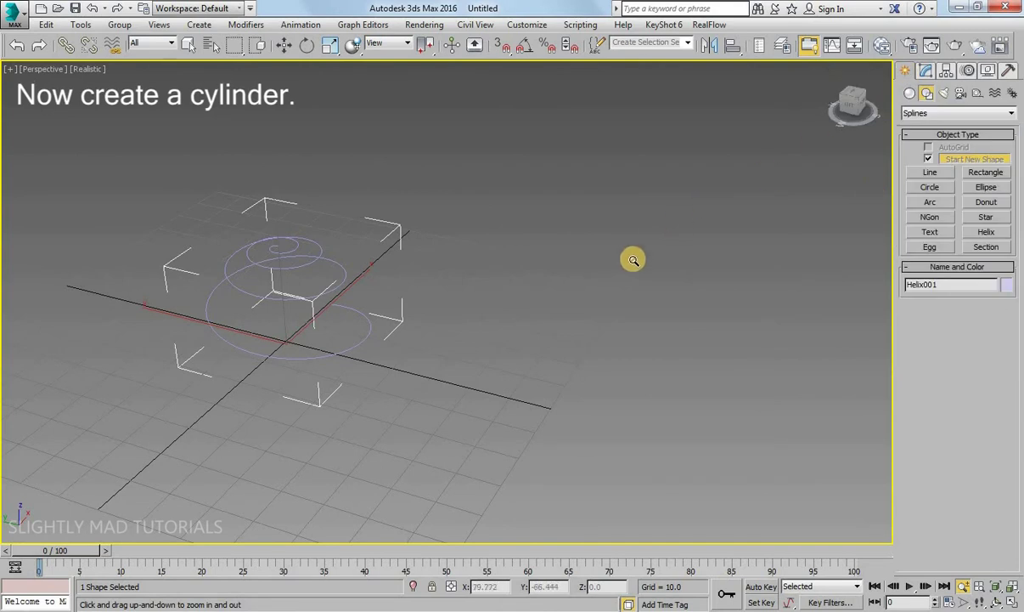
right_click(705, 264)
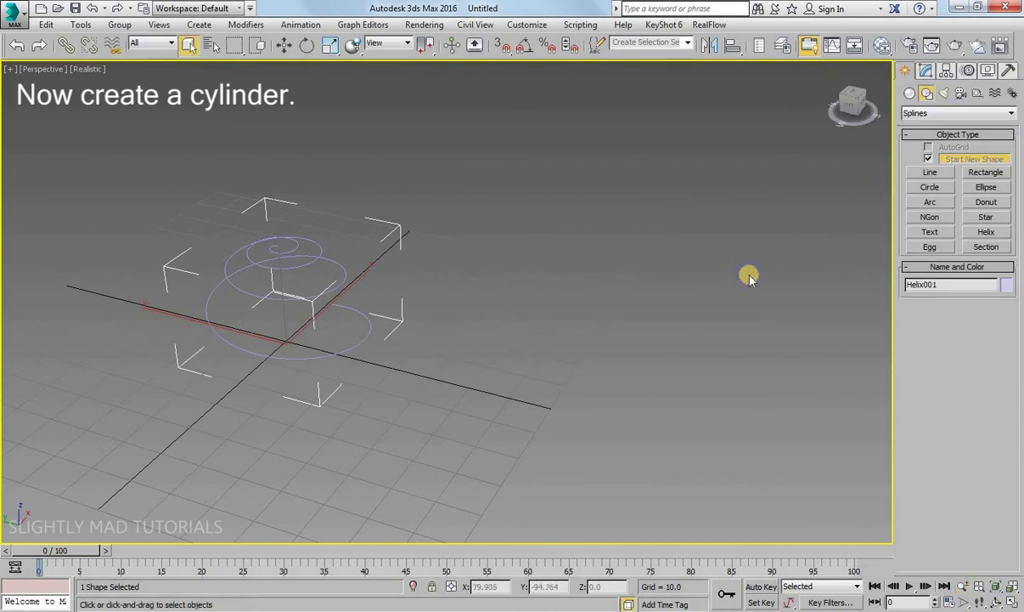
click(909, 94)
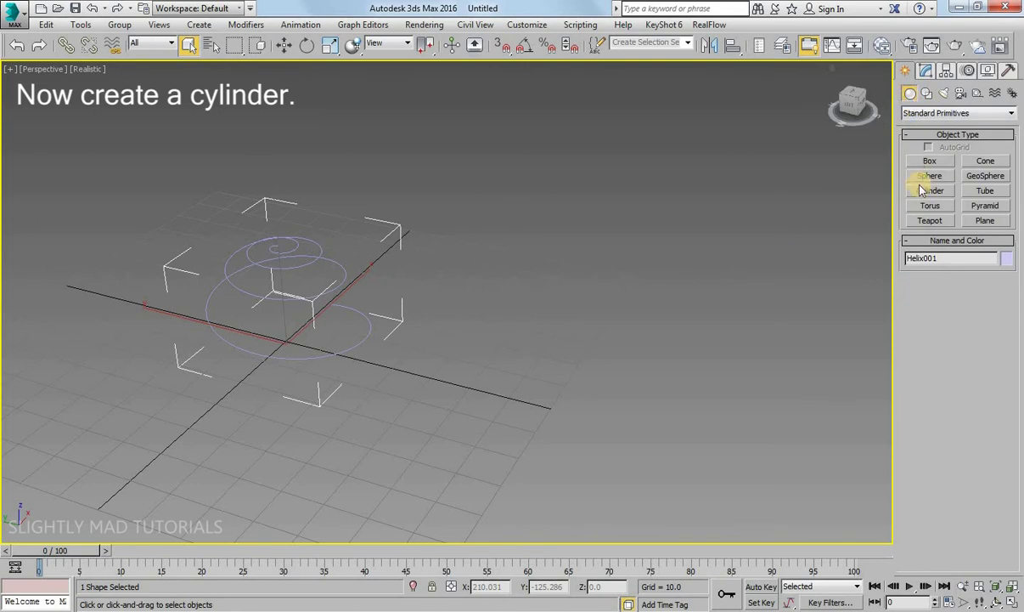
click(939, 196)
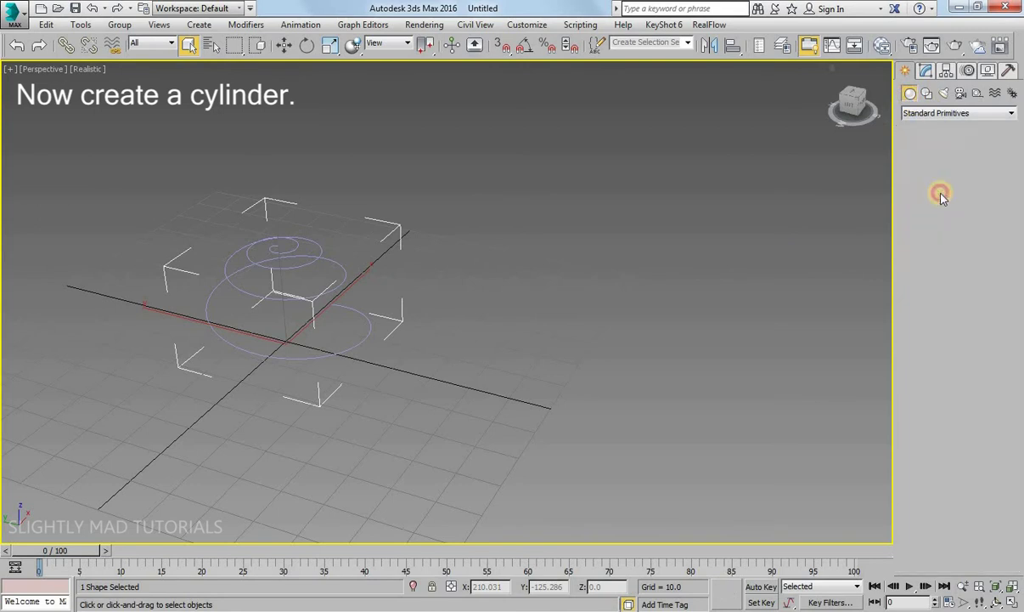
drag(645, 411, 647, 377)
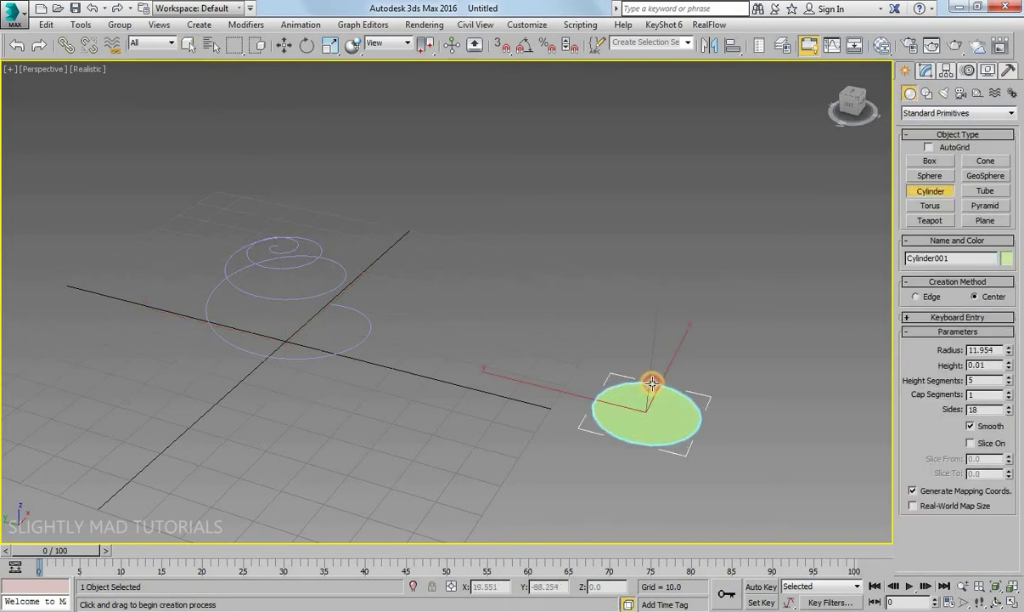
click(698, 94)
mouse_move(819, 291)
middle_down()
mouse_move(785, 309)
mouse_move(662, 325)
middle_up()
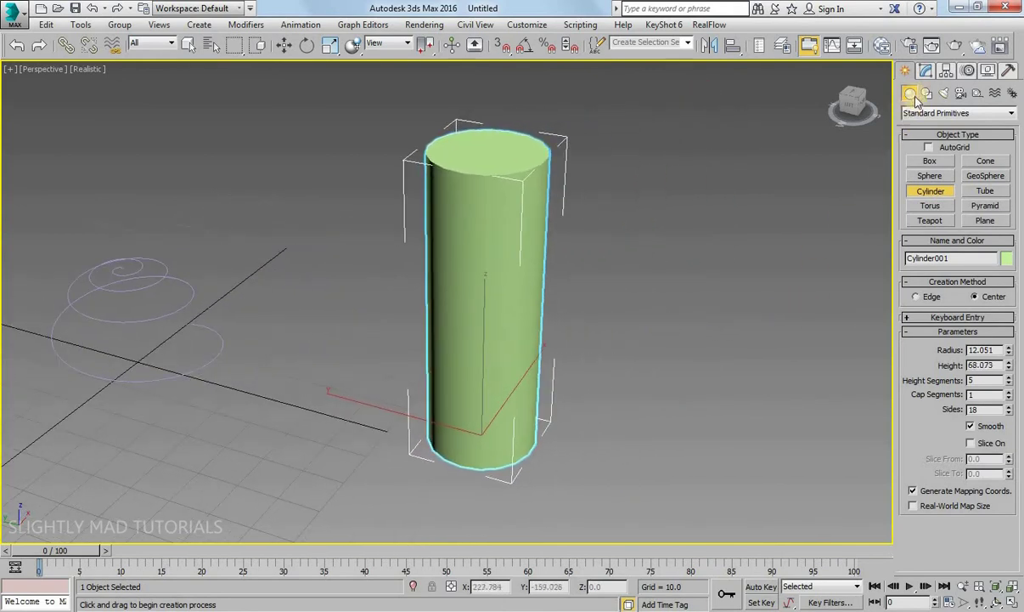
- Give Cylinder001 radius 22, height 73, 50 height segments, 1 cap segment and 8 sides
click(926, 72)
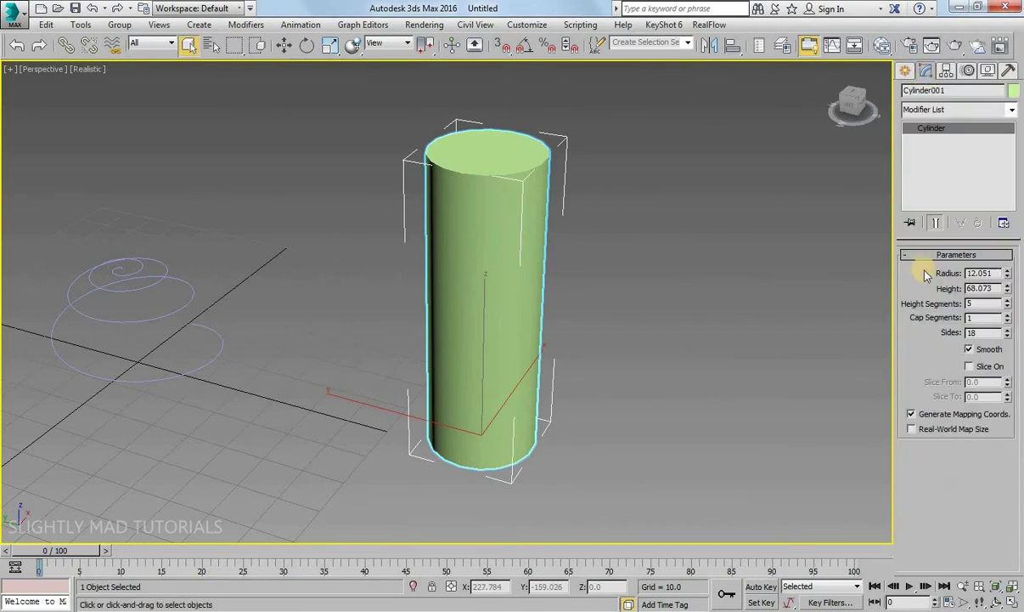
text(22)
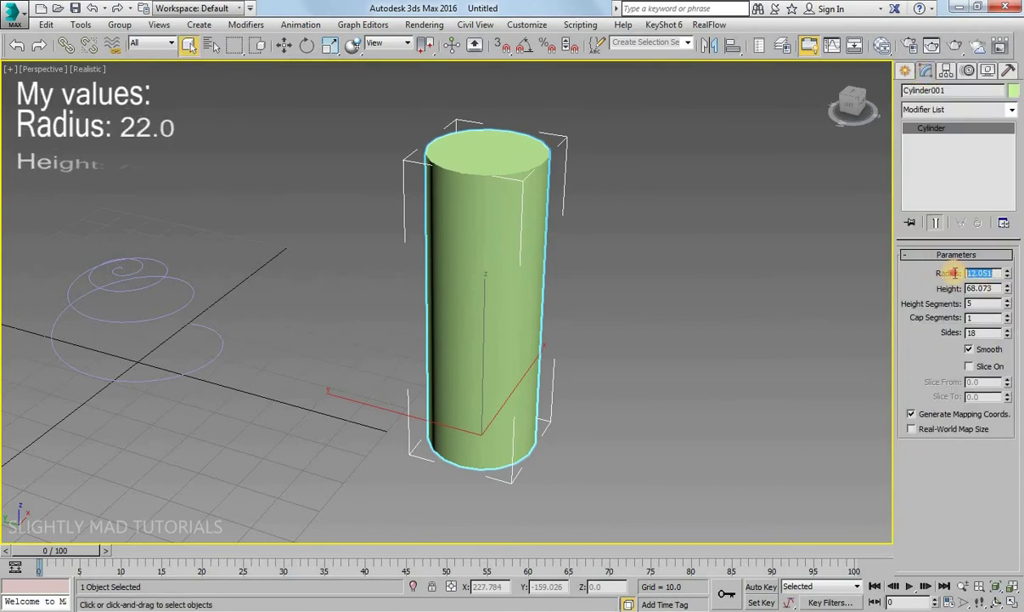
drag(999, 289, 958, 291)
text(73)
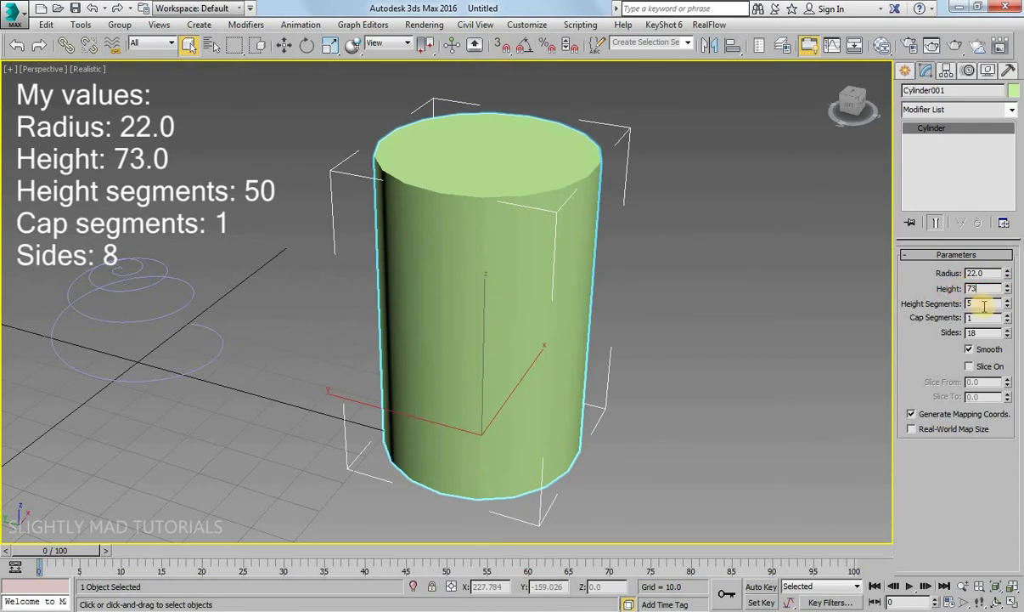
click(983, 303)
text(0)
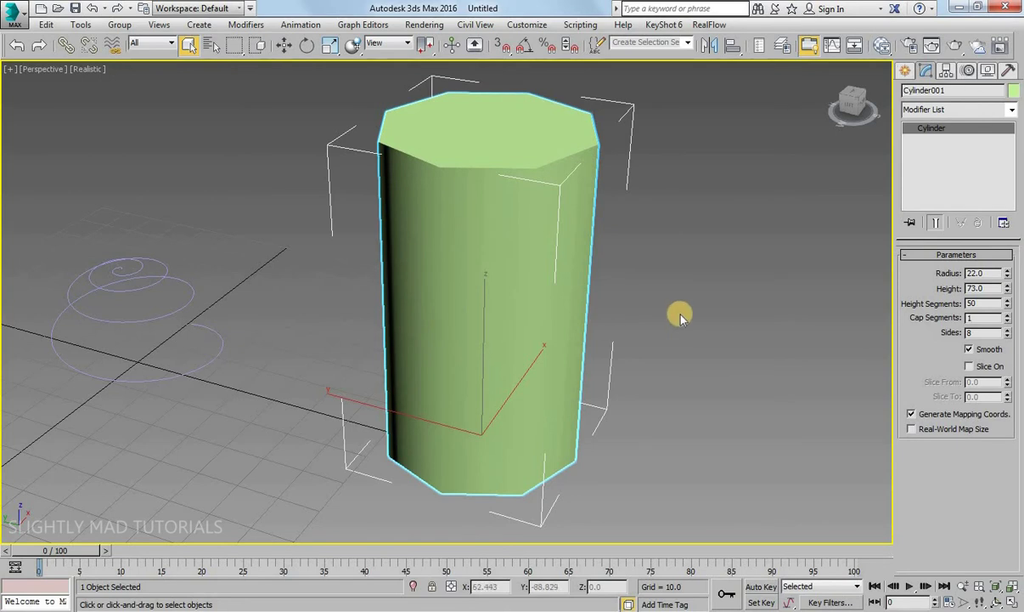
- Add a Taper modifier to the cylinder with Amount -0.74, narrowing it into a cone
click(1012, 111)
drag(999, 315, 1003, 450)
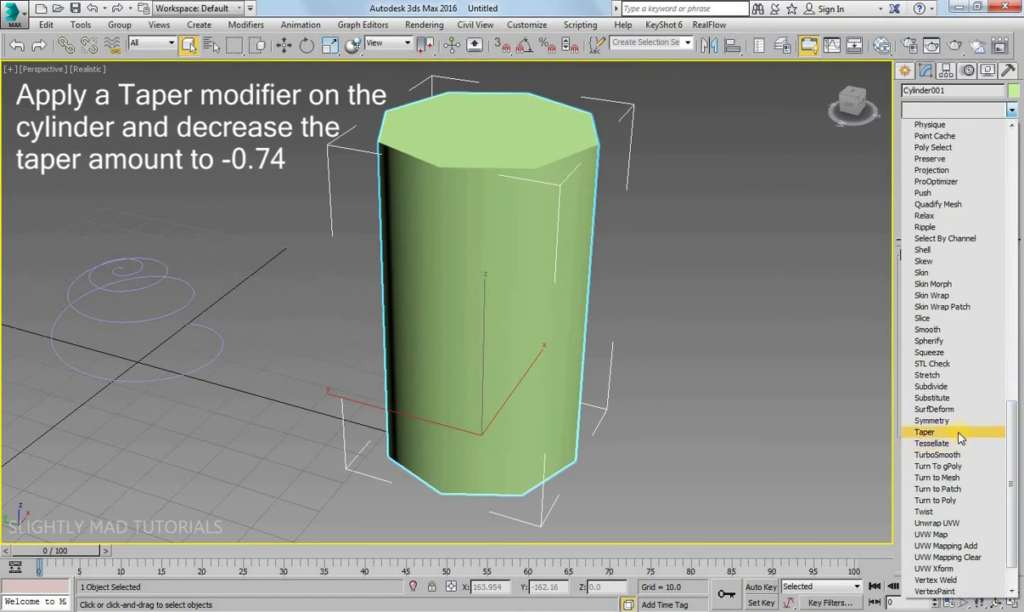
click(963, 436)
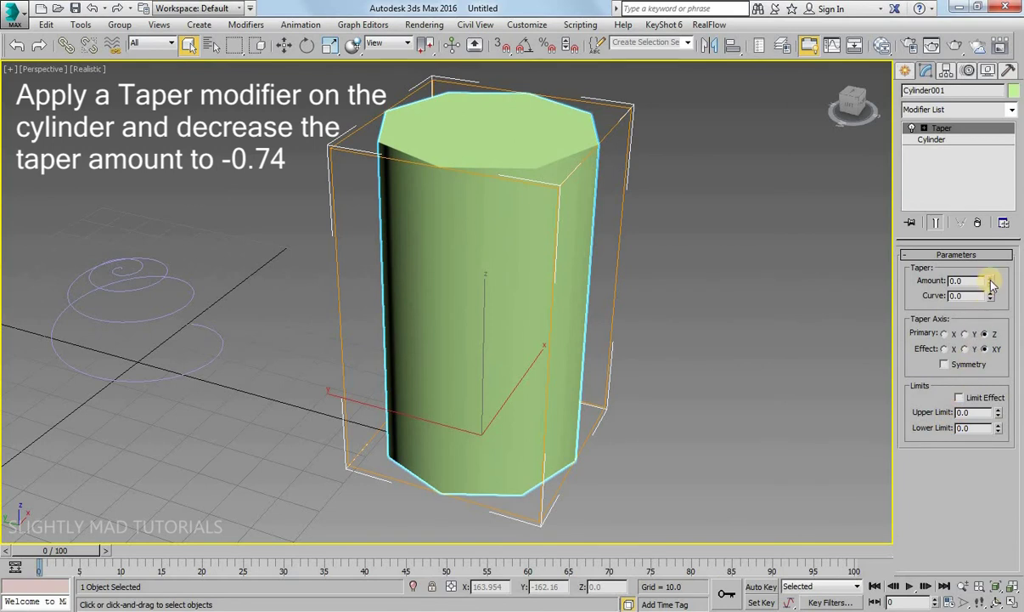
drag(990, 282, 993, 297)
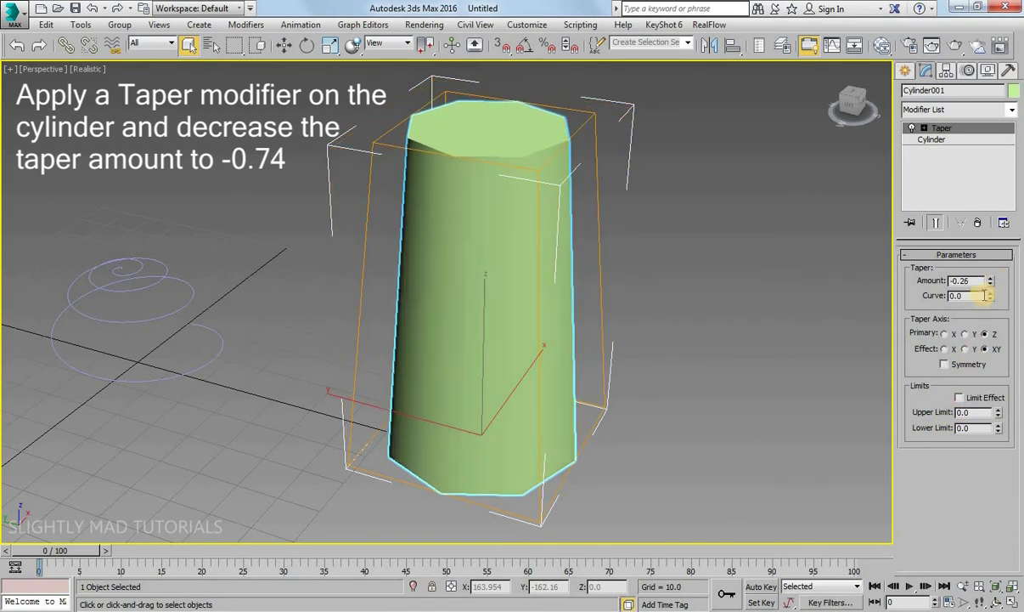
double_click(976, 280)
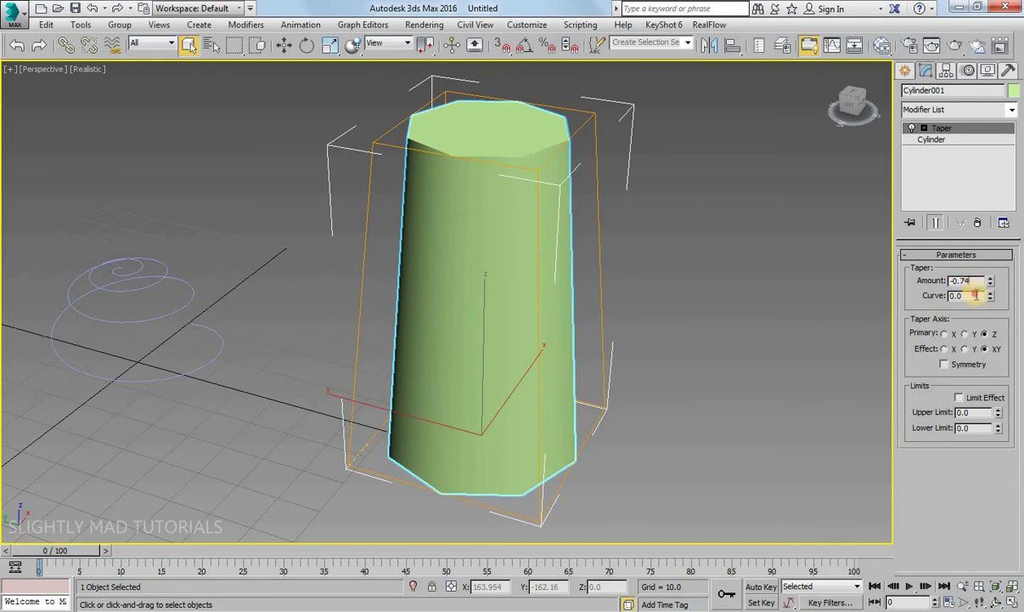
click(976, 294)
middle_drag(329, 313, 351, 315)
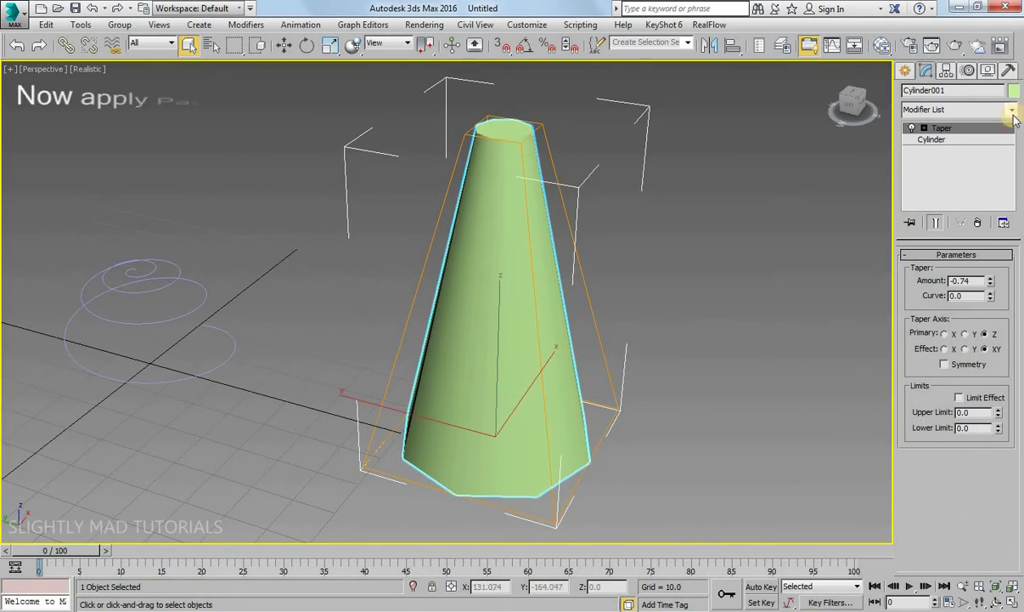
- Add a PathDeform modifier to the cone and pick Helix001 as its path
click(952, 109)
drag(1018, 177, 1021, 357)
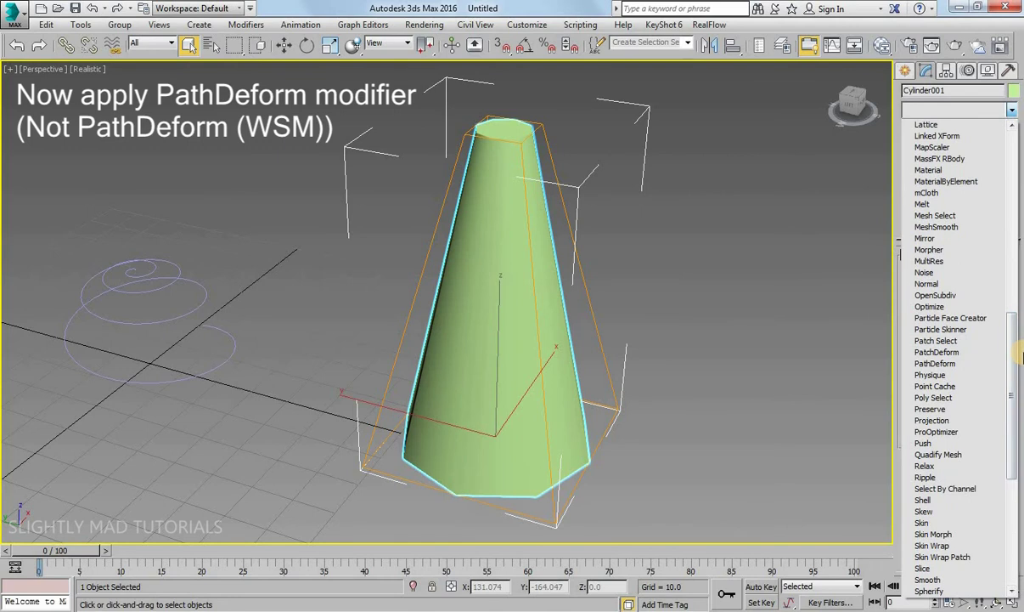
click(958, 365)
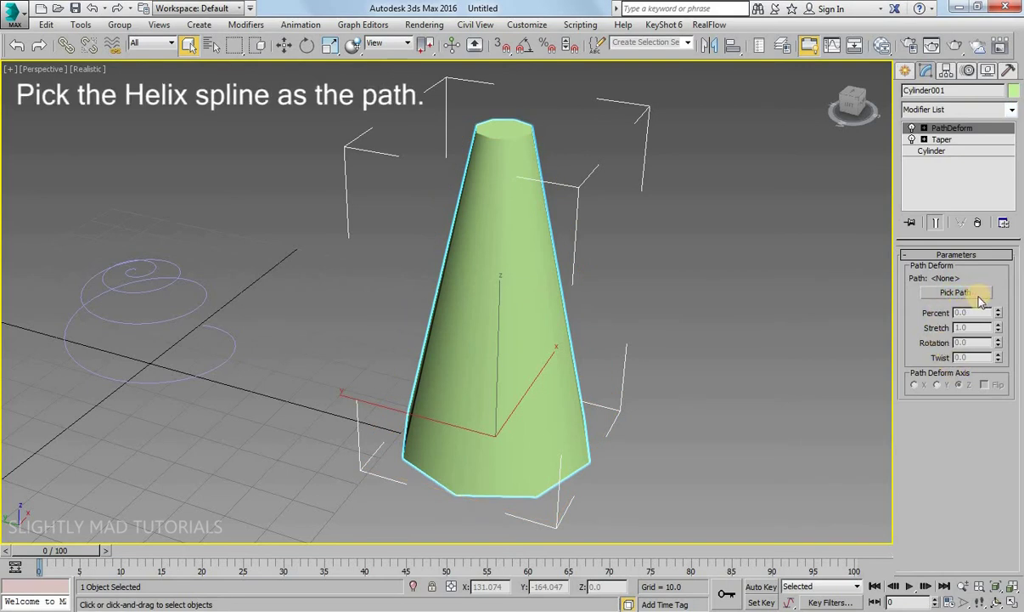
click(193, 307)
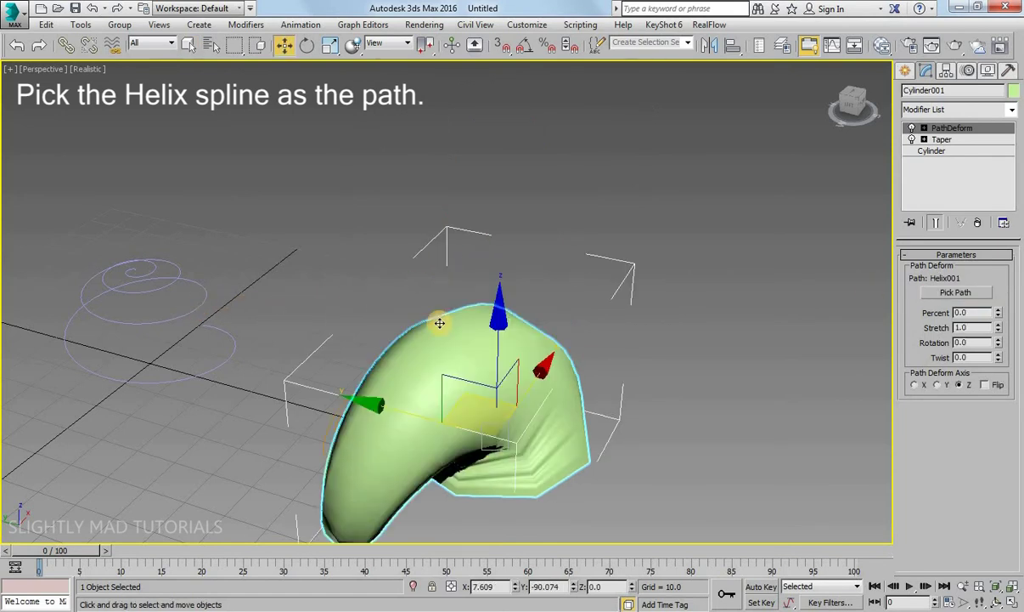
click(1011, 587)
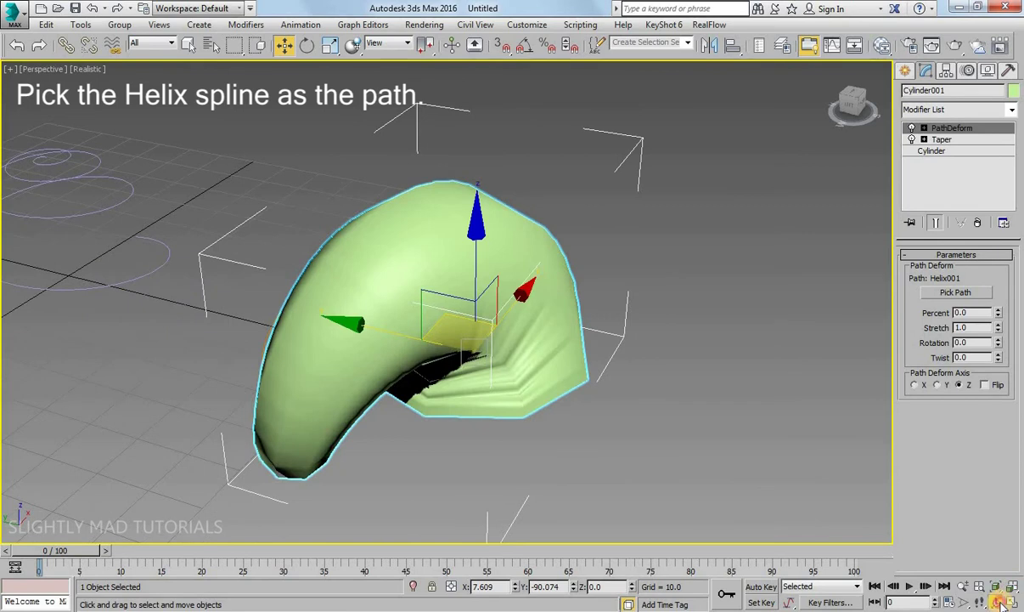
click(1001, 602)
mouse_move(382, 301)
mouse_down()
mouse_move(505, 298)
mouse_move(523, 252)
mouse_move(485, 288)
mouse_move(455, 290)
mouse_move(527, 286)
mouse_move(487, 284)
mouse_move(500, 285)
mouse_up()
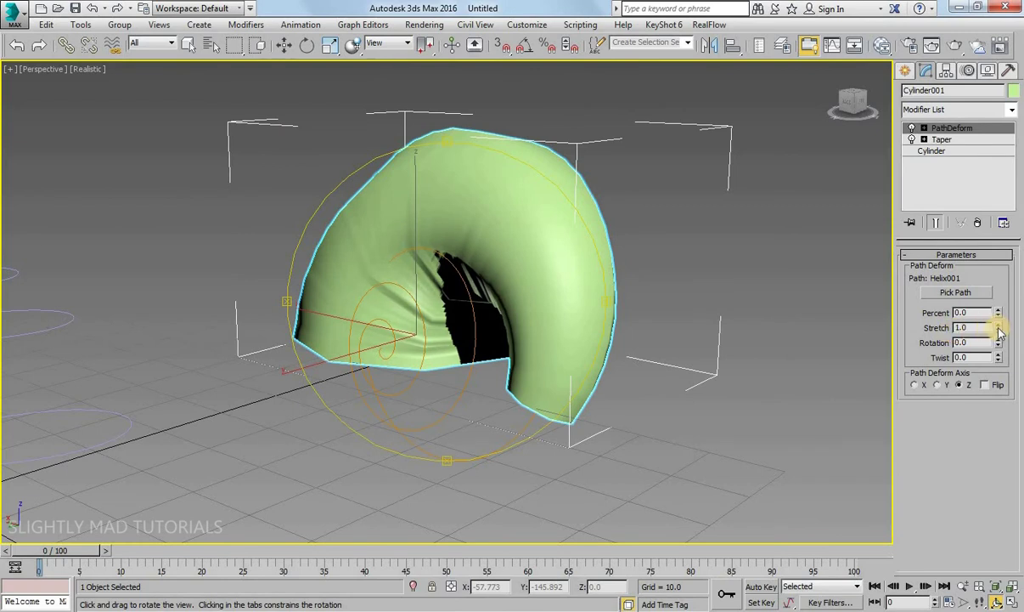
- Set the PathDeform Stretch to 3.79 so the cone coils along the whole helix
mouse_move(1000, 333)
mouse_down()
mouse_move(1005, 283)
mouse_move(9, 222)
mouse_move(11, 127)
mouse_up()
drag(324, 305, 466, 302)
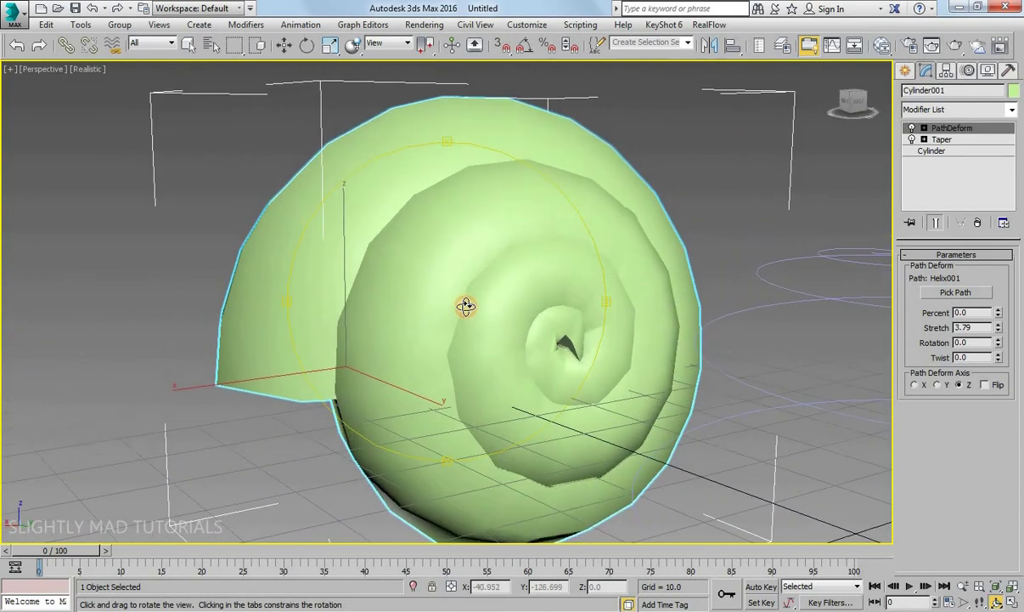
drag(1001, 329, 1001, 333)
mouse_move(503, 284)
mouse_down()
mouse_move(497, 291)
mouse_move(560, 290)
mouse_move(539, 296)
mouse_move(561, 365)
mouse_up()
mouse_move(468, 348)
mouse_down()
mouse_move(426, 327)
mouse_move(469, 323)
mouse_move(311, 327)
mouse_move(477, 349)
mouse_move(286, 344)
mouse_move(505, 314)
mouse_move(282, 336)
mouse_move(228, 324)
mouse_up()
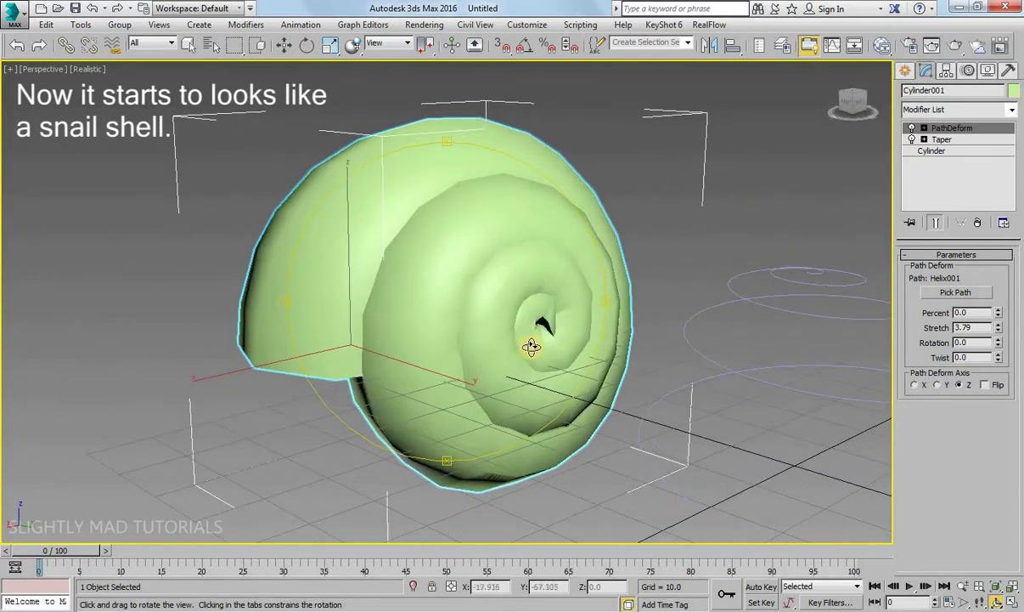
key(w)
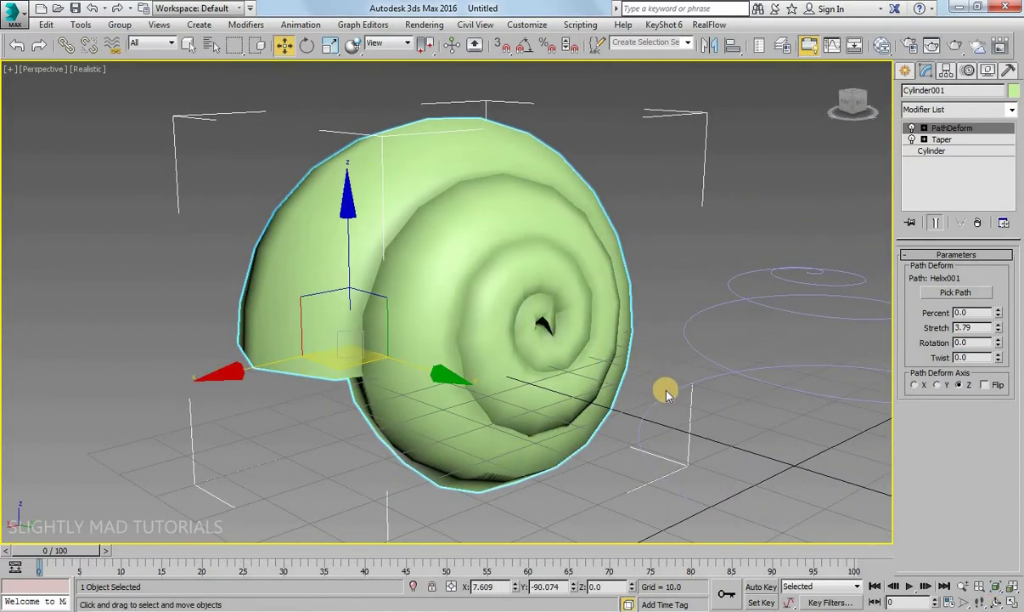
- Select Helix001, add an Edit Spline modifier and enter Vertex mode
click(660, 374)
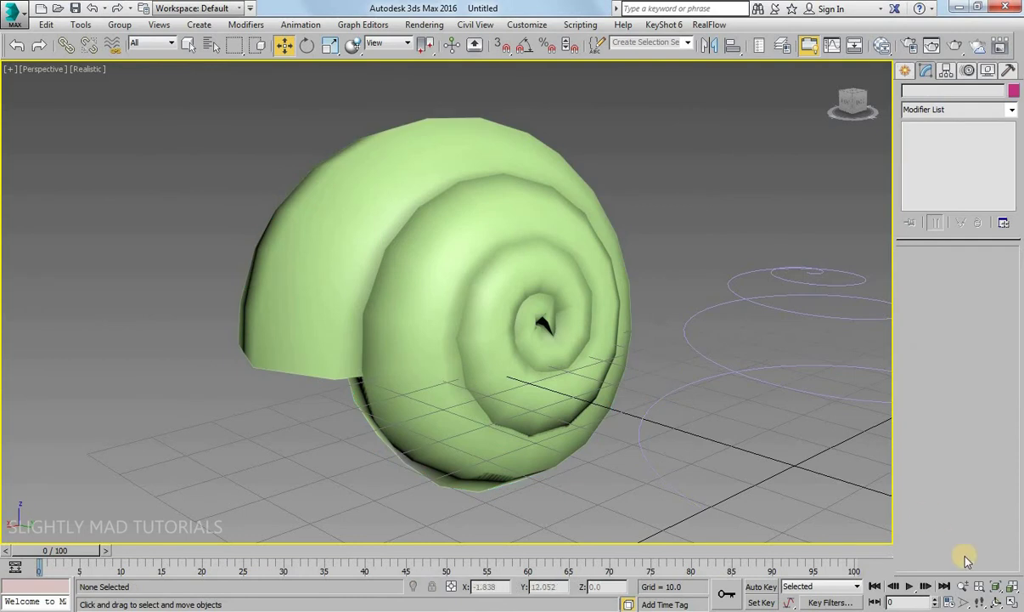
click(963, 586)
mouse_move(589, 371)
mouse_down()
mouse_move(558, 397)
mouse_move(456, 389)
mouse_up()
click(997, 601)
drag(495, 331, 506, 309)
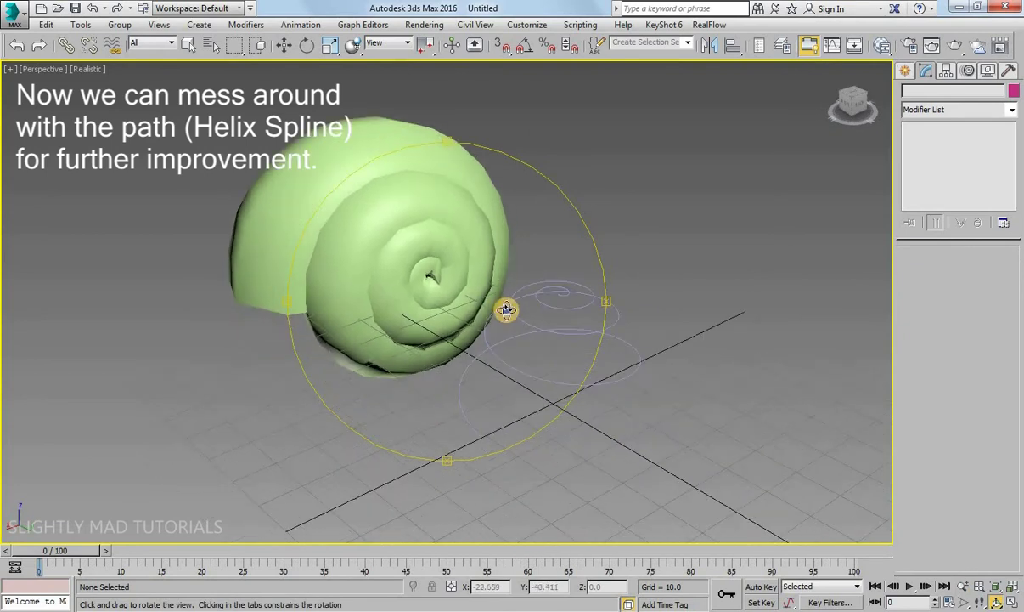
key(w)
click(557, 381)
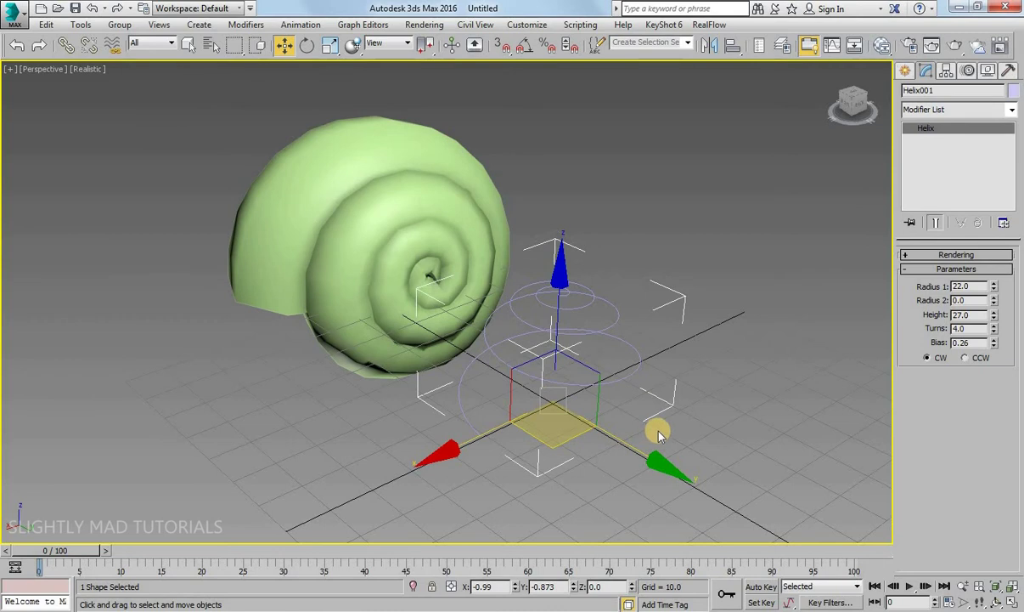
click(1011, 109)
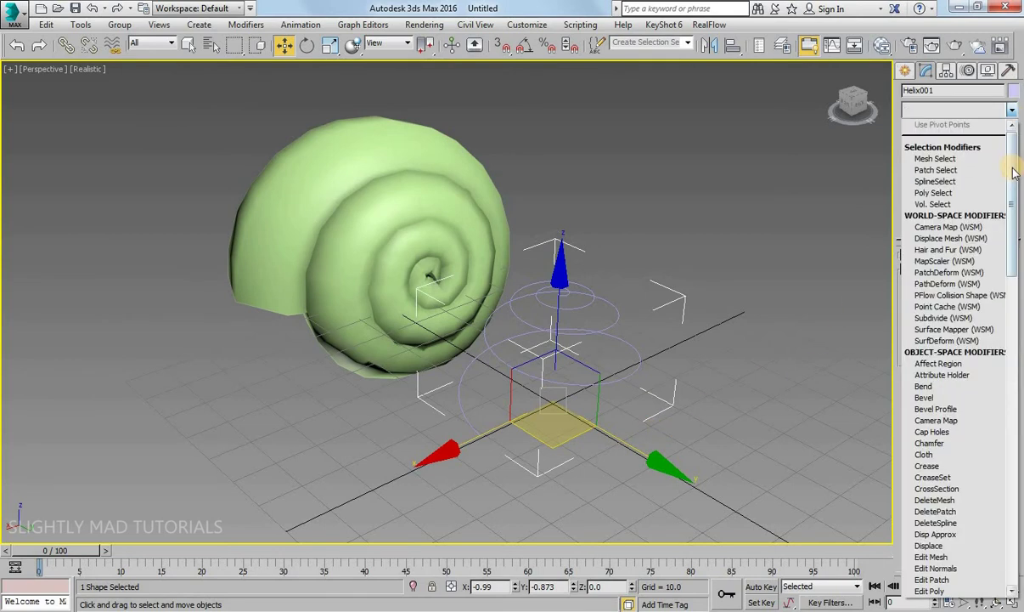
drag(1018, 208, 1019, 255)
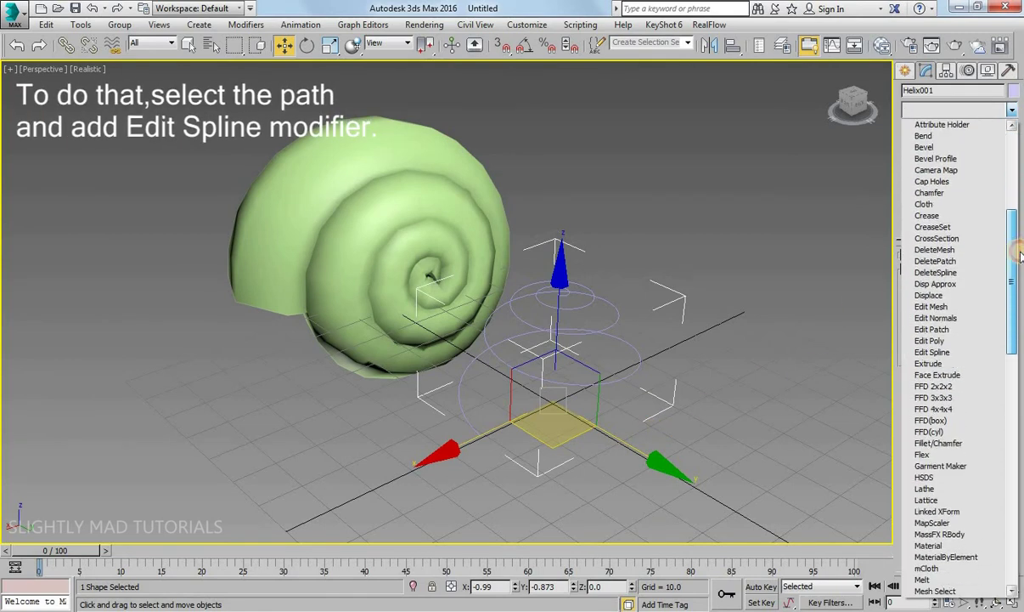
click(959, 357)
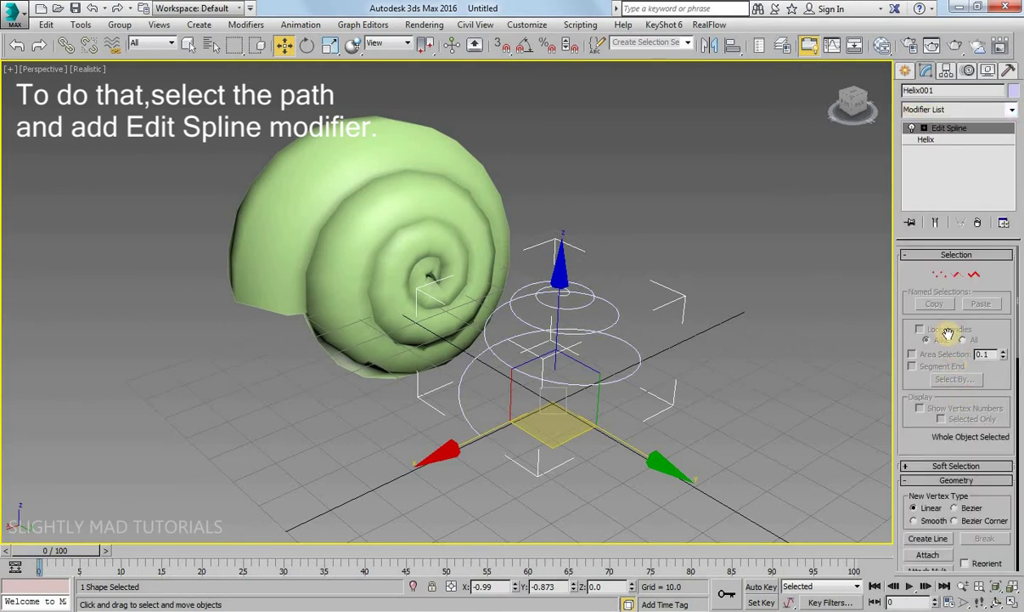
click(940, 276)
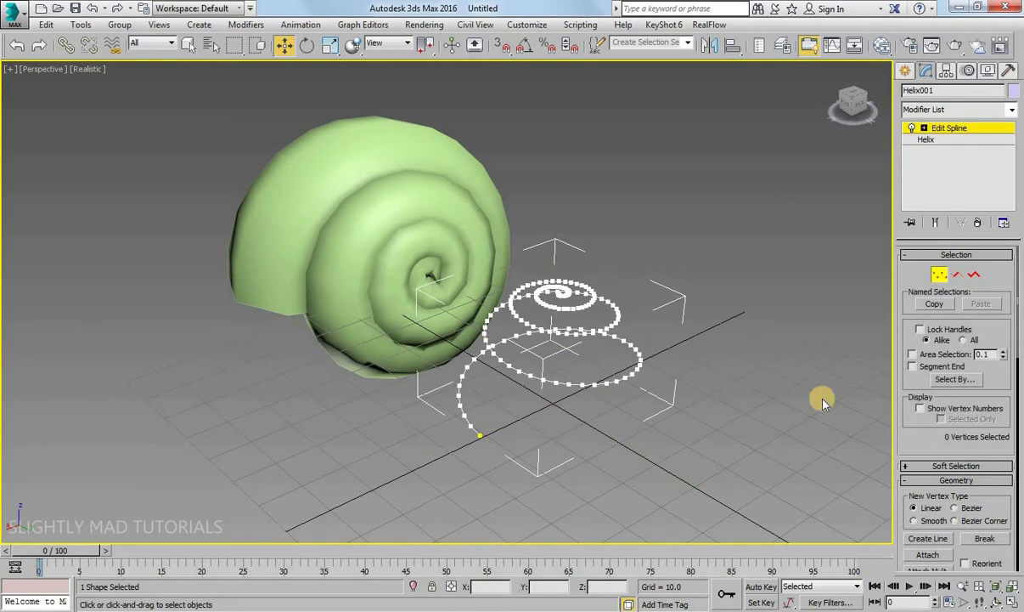
- Select the helix's starting vertex and move it down and to the right
click(480, 436)
middle_drag(592, 489, 559, 403)
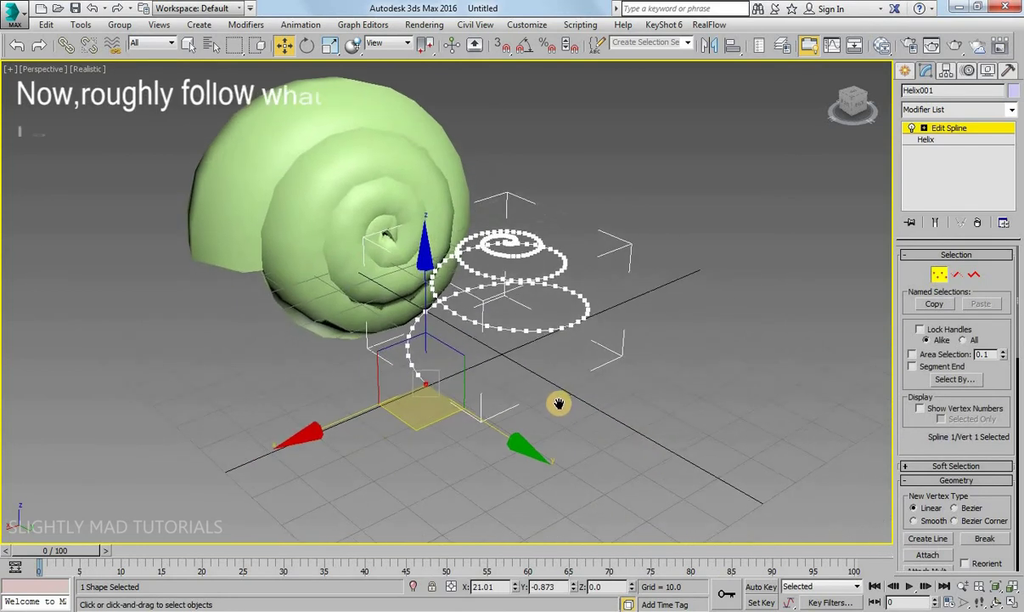
mouse_move(514, 435)
mouse_down()
mouse_move(603, 482)
mouse_move(571, 456)
mouse_up()
middle_drag(567, 376, 577, 386)
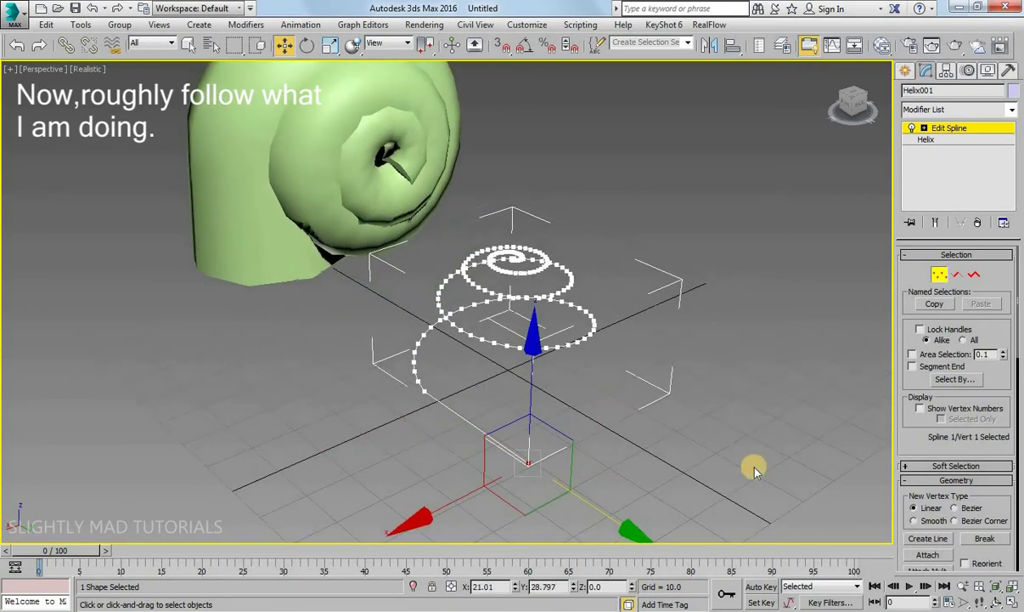
click(995, 601)
mouse_move(475, 301)
mouse_down()
mouse_move(434, 278)
mouse_move(482, 423)
mouse_up()
right_click(531, 472)
mouse_move(531, 471)
mouse_down()
mouse_move(538, 494)
mouse_move(481, 446)
mouse_up()
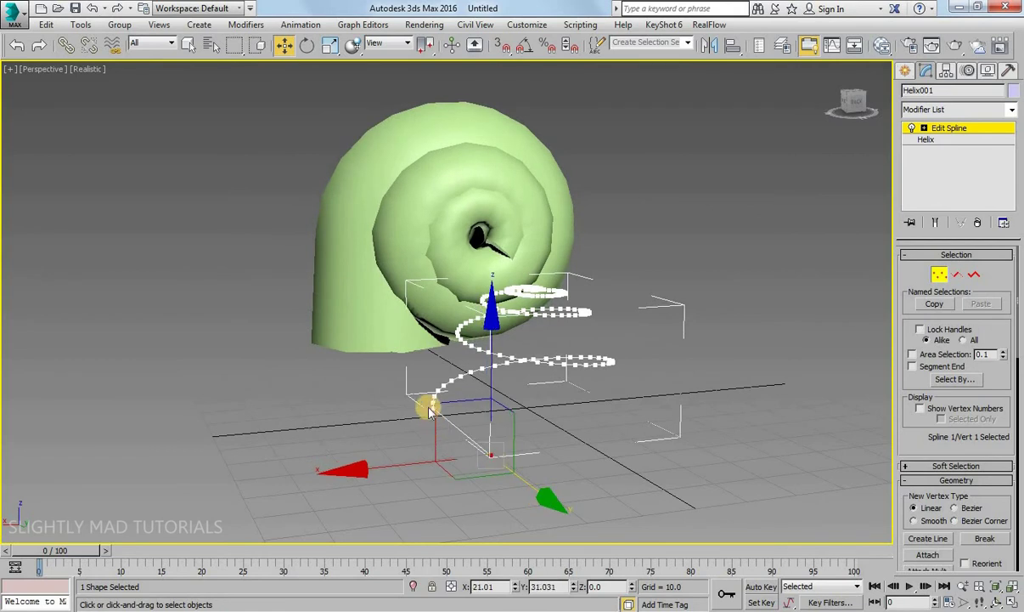
- Drop the starting vertex down onto the ground plane to widen the outer whorl
click(998, 601)
drag(485, 298, 480, 376)
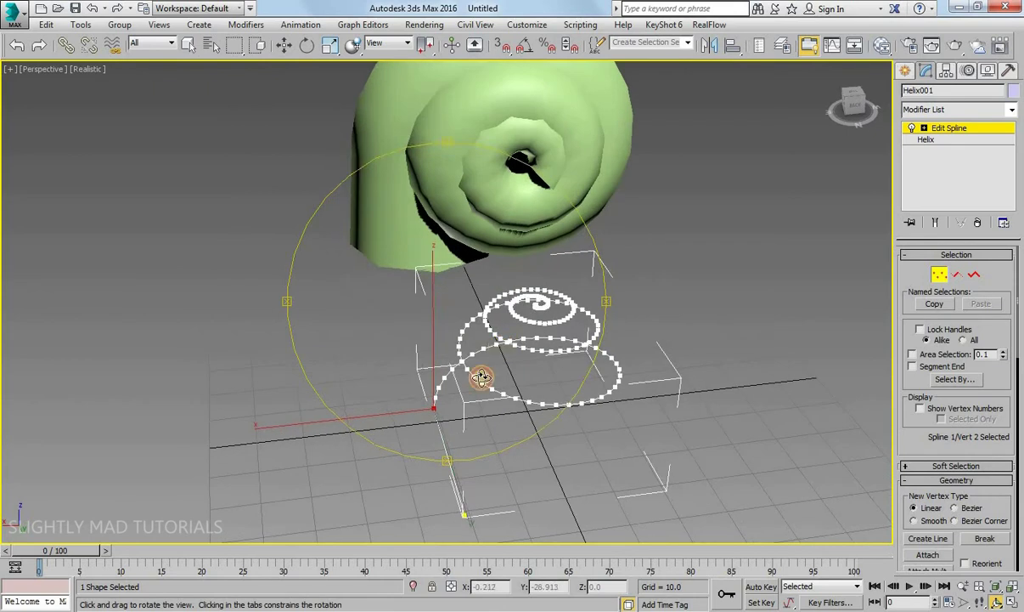
right_click(481, 376)
mouse_move(426, 493)
mouse_down()
mouse_move(428, 503)
mouse_move(433, 396)
mouse_up()
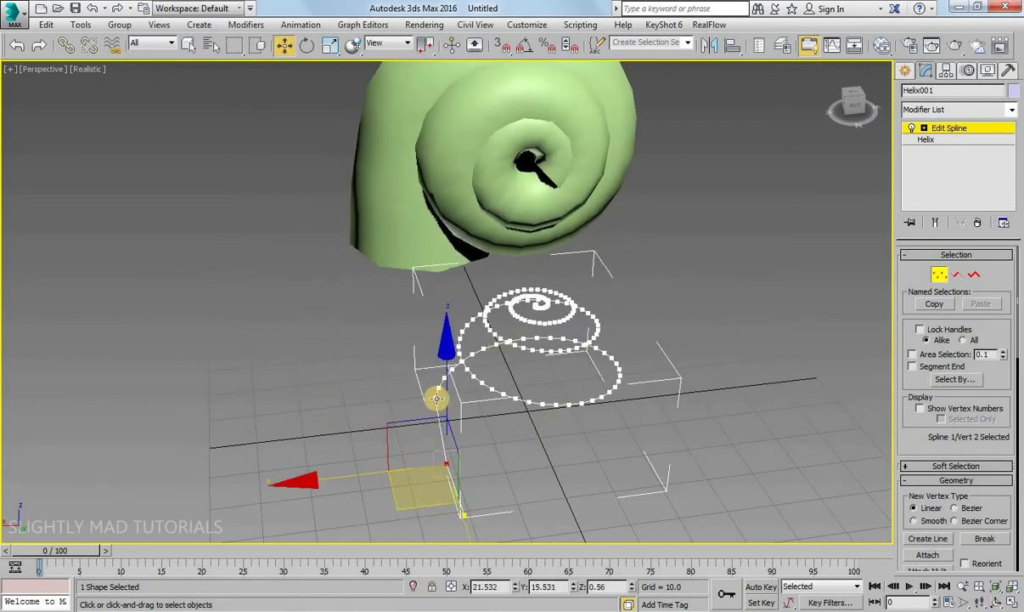
drag(415, 435, 416, 458)
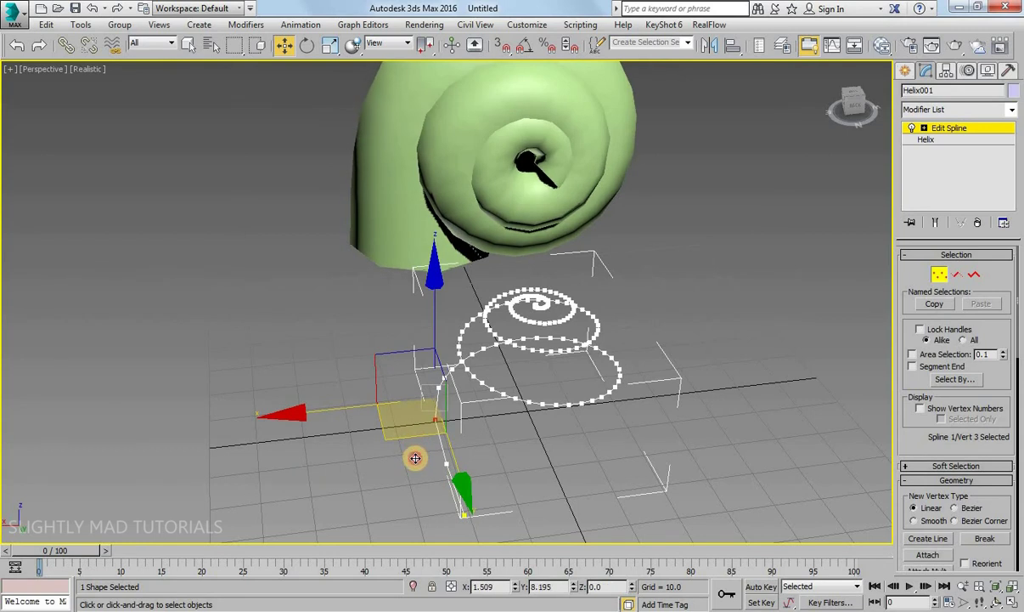
mouse_move(436, 386)
mouse_down()
mouse_move(428, 432)
mouse_move(501, 448)
mouse_move(457, 516)
mouse_up()
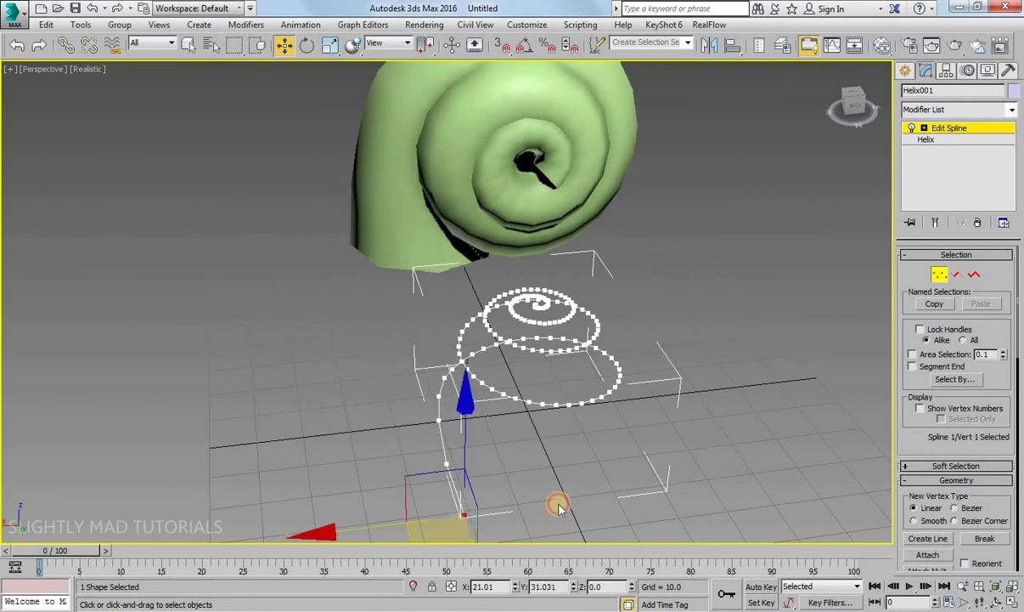
- Deselect the vertex, exit vertex editing and recentre the shell in view
middle_drag(558, 507, 571, 488)
click(996, 601)
mouse_move(589, 474)
mouse_down()
mouse_move(535, 308)
mouse_move(391, 336)
mouse_move(460, 370)
mouse_move(446, 345)
mouse_move(492, 373)
mouse_move(472, 363)
mouse_up()
key(w)
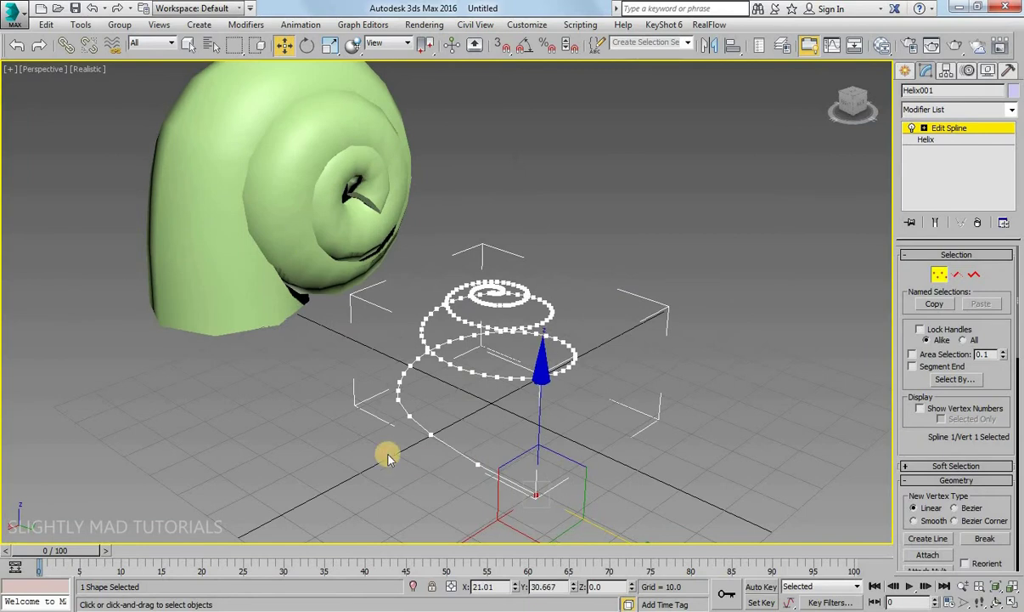
click(309, 421)
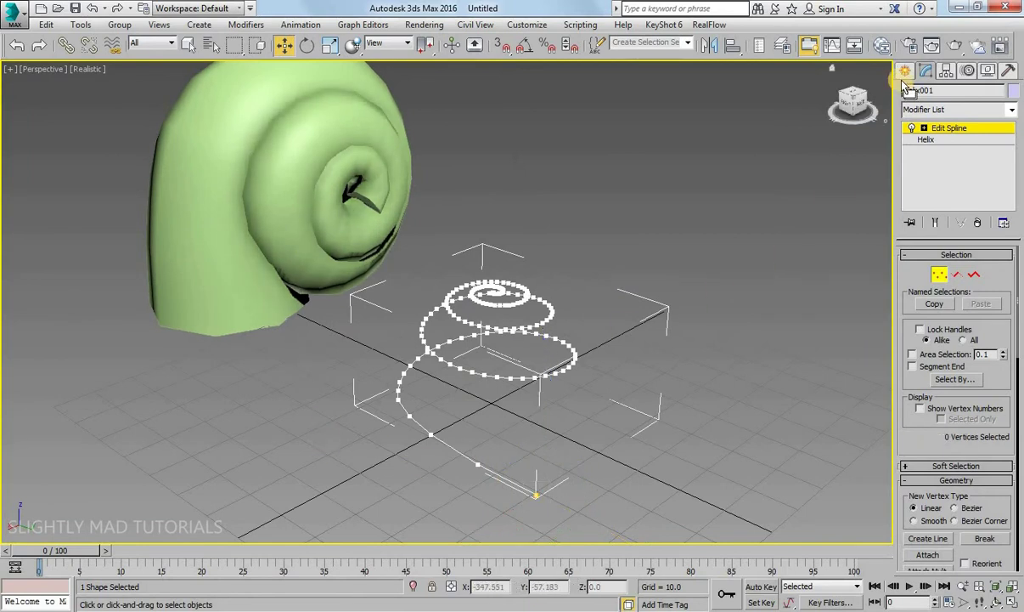
click(906, 70)
alt+middle_drag(456, 225, 590, 327)
- Select the snail shell and frame it in the viewport
click(434, 297)
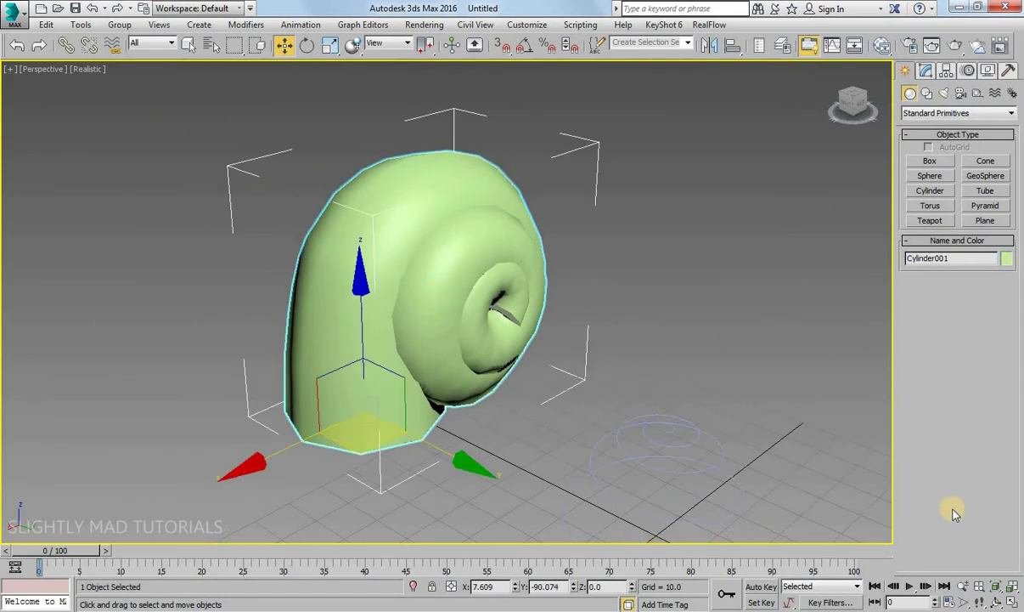
click(1012, 587)
click(996, 601)
drag(516, 299, 505, 292)
right_click(514, 301)
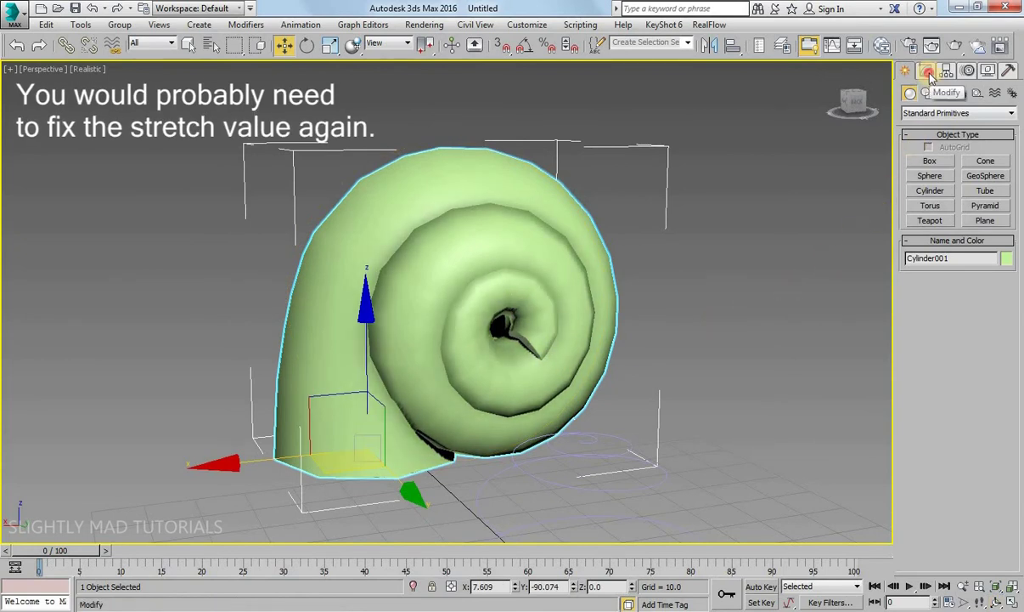
- Raise the PathDeform Stretch to 4.186 and check the shell from a three-quarter side view
click(929, 73)
drag(999, 332, 999, 330)
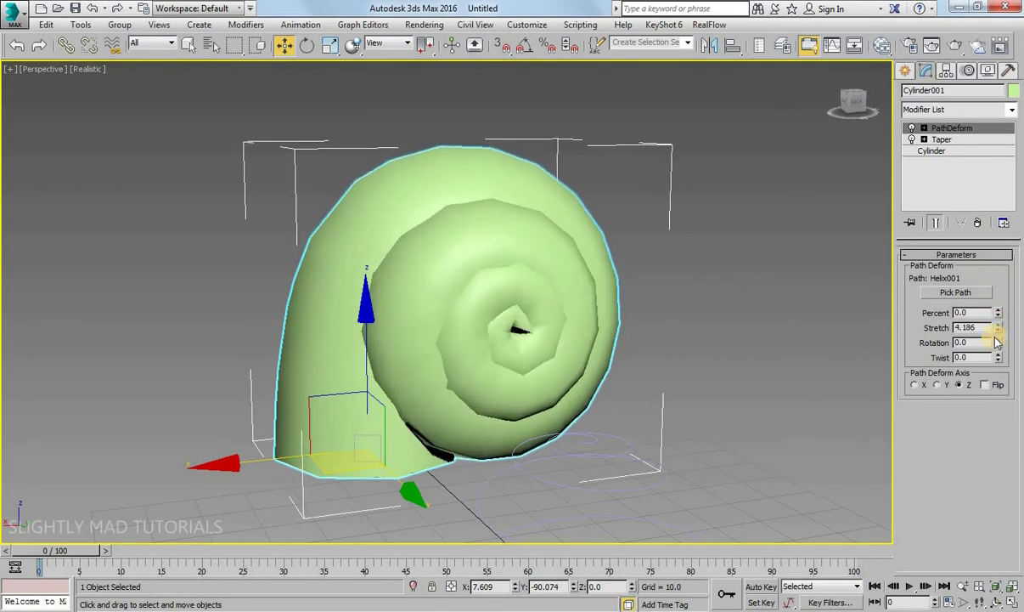
middle_drag(777, 333, 755, 312)
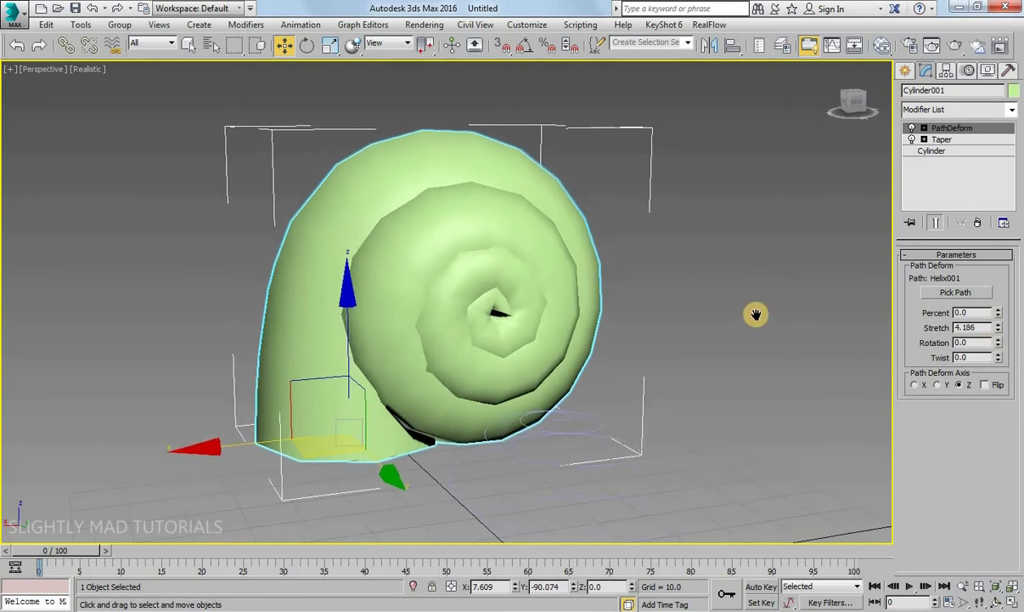
click(992, 601)
mouse_move(522, 329)
mouse_down()
mouse_move(726, 314)
mouse_move(784, 321)
mouse_move(747, 332)
mouse_move(518, 334)
mouse_move(555, 331)
mouse_up()
mouse_move(469, 321)
mouse_down()
mouse_move(505, 320)
mouse_move(508, 330)
mouse_up()
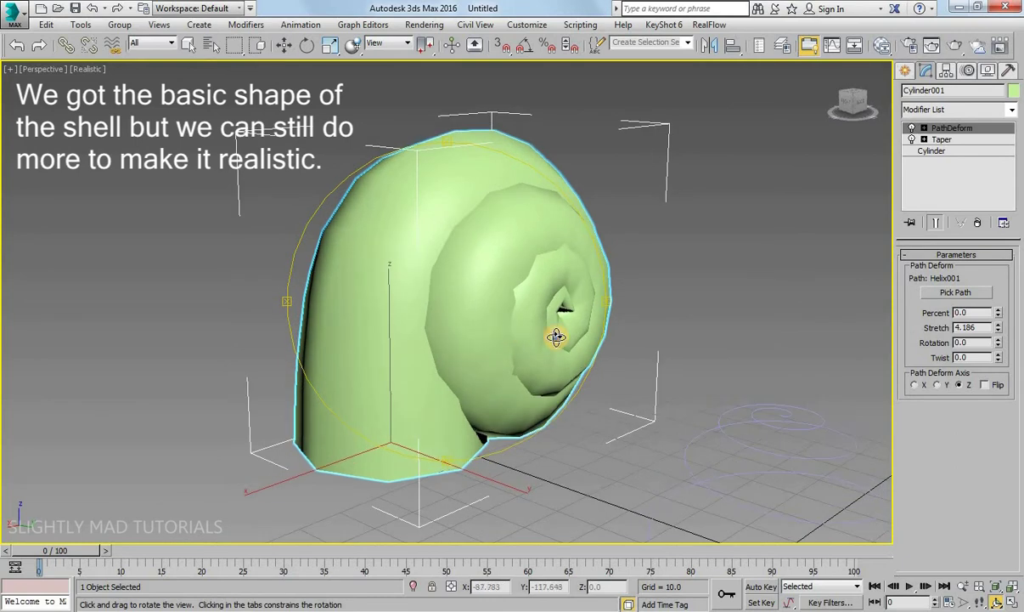
key(w)
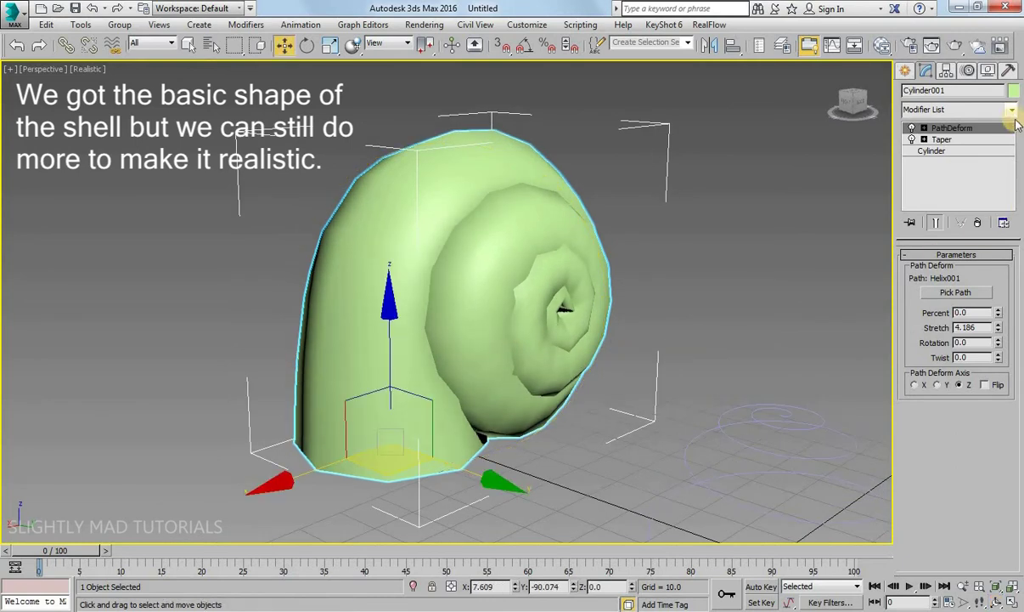
- Add an Edit Poly modifier to the shell and switch to Edge level
click(1011, 110)
scroll(1016, 179, down, 3)
scroll(1013, 264, down, 1)
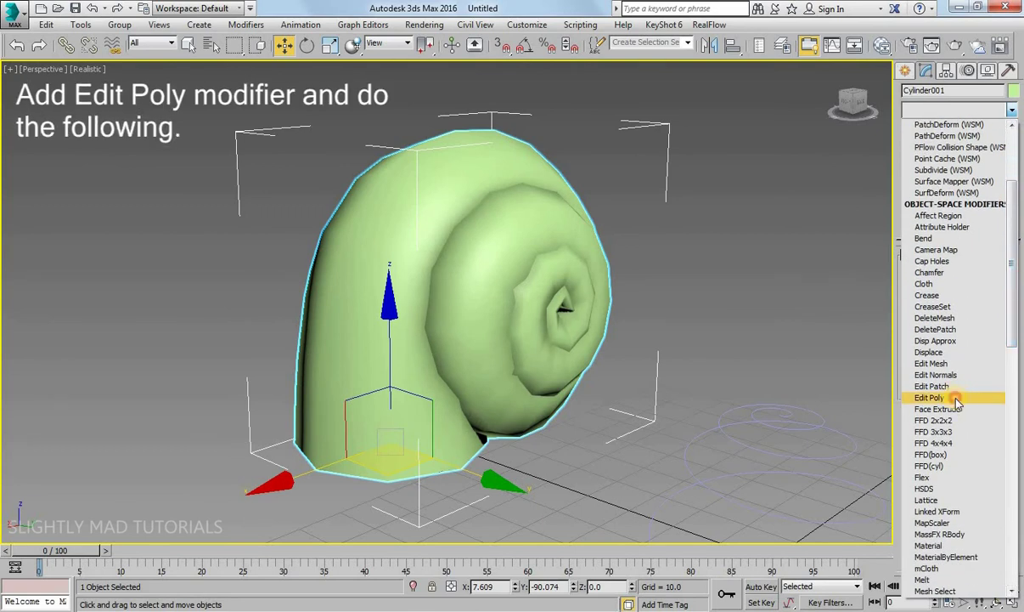
click(957, 399)
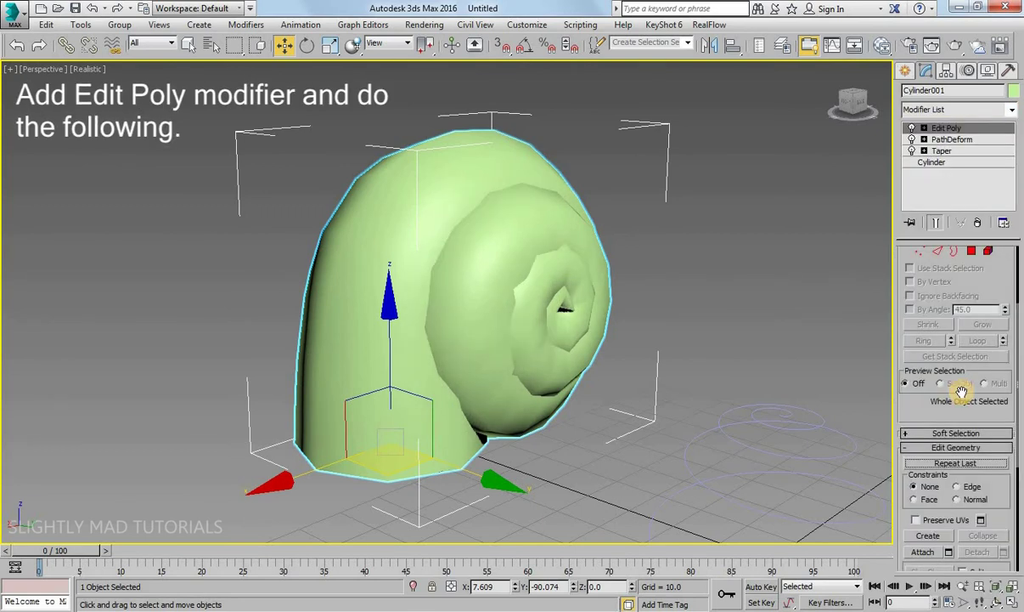
click(939, 255)
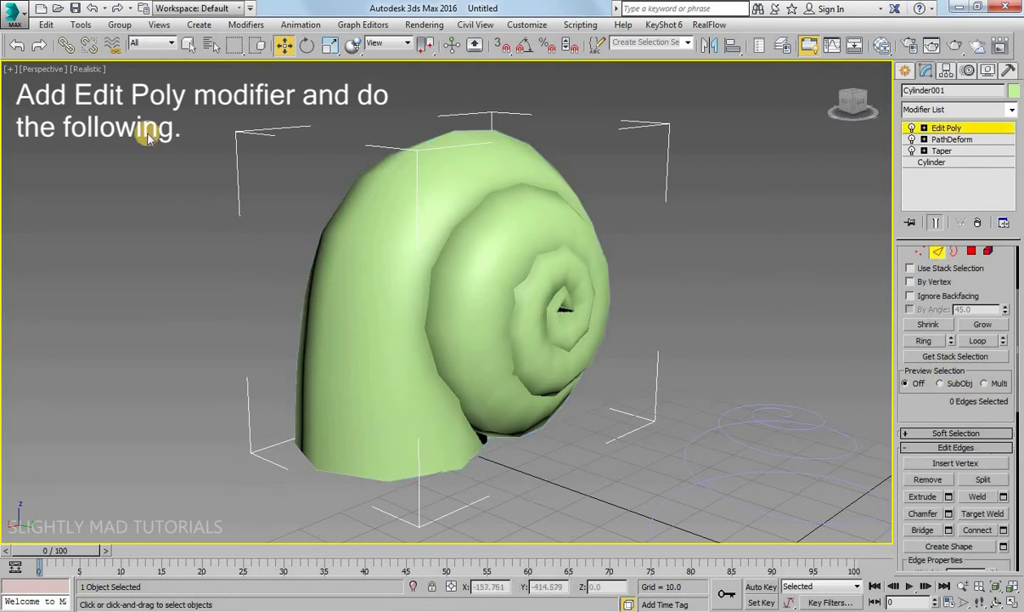
- Set the viewport to Shaded + Edged Faces
click(92, 69)
click(86, 67)
click(86, 67)
click(127, 132)
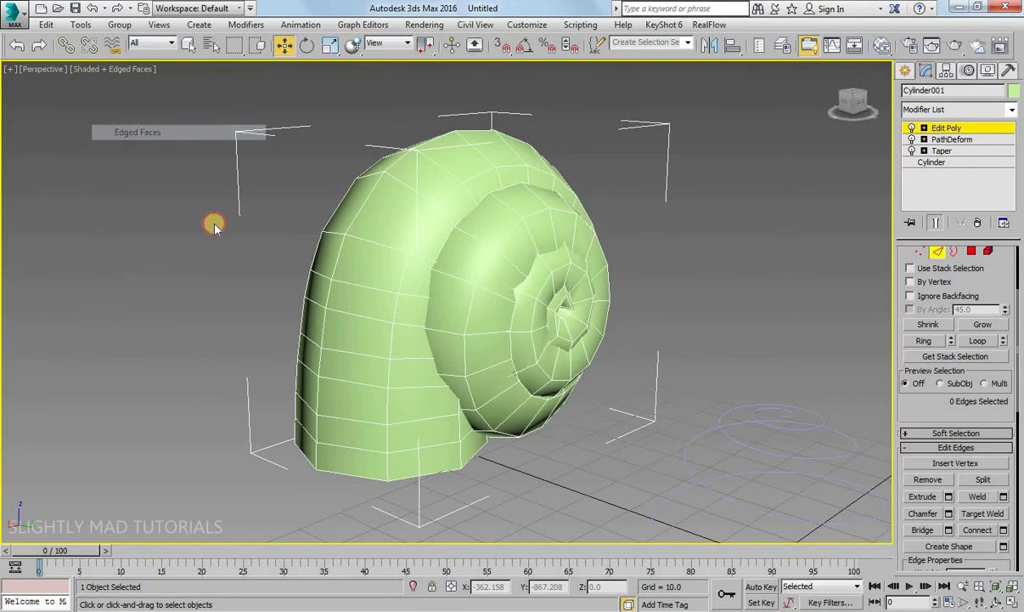
- Select a first few alternate edges across the shell
click(413, 448)
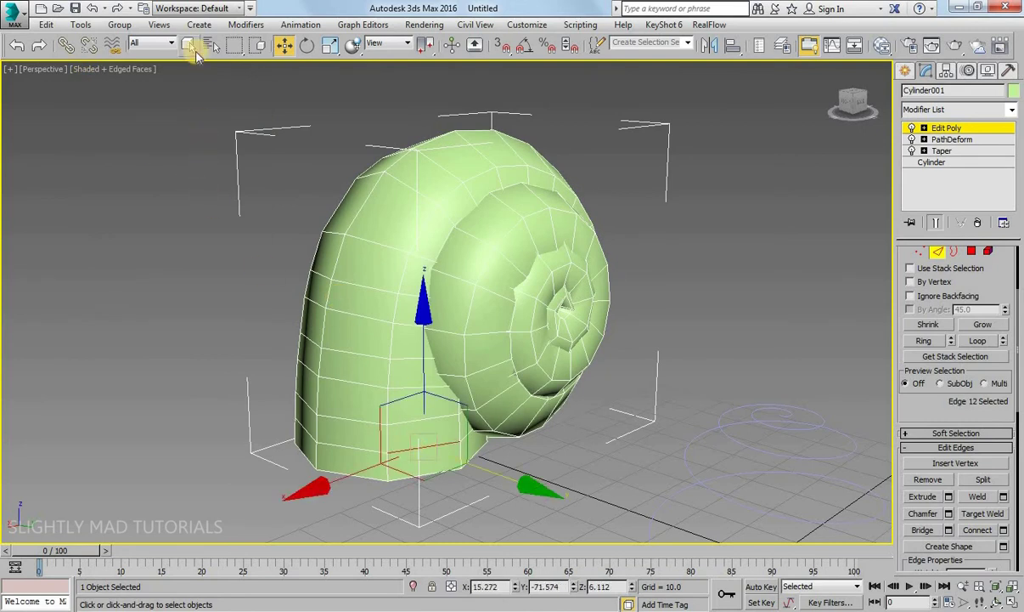
click(189, 46)
ctrl+click(397, 323)
ctrl+click(420, 262)
alt+middle_drag(762, 478, 499, 206)
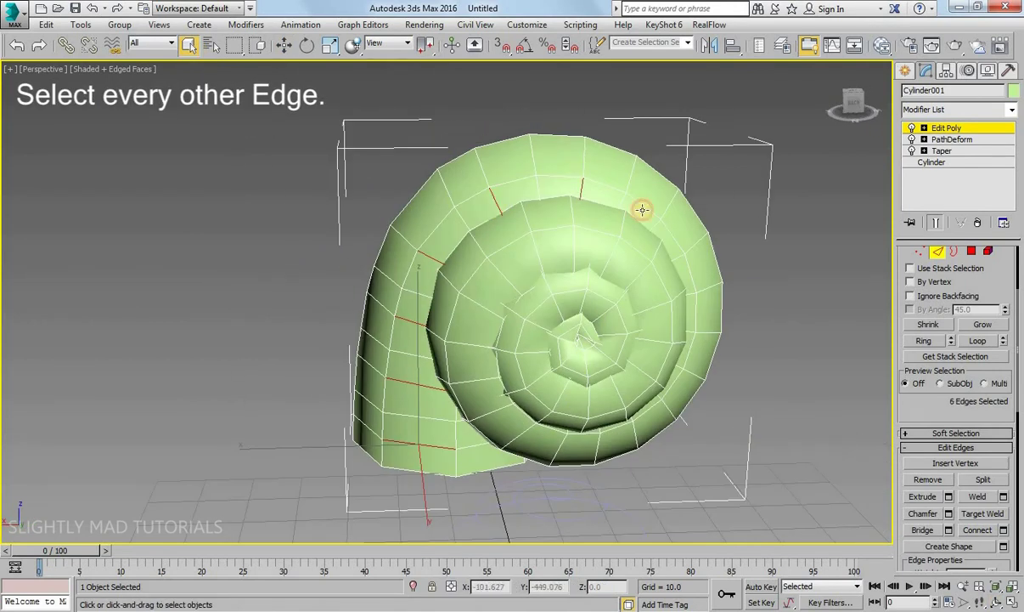
- Add every other edge along the outer spiral and inner ring, then expand them into loops
ctrl+click(709, 288)
ctrl+click(694, 376)
ctrl+click(637, 433)
ctrl+click(561, 445)
ctrl+click(486, 414)
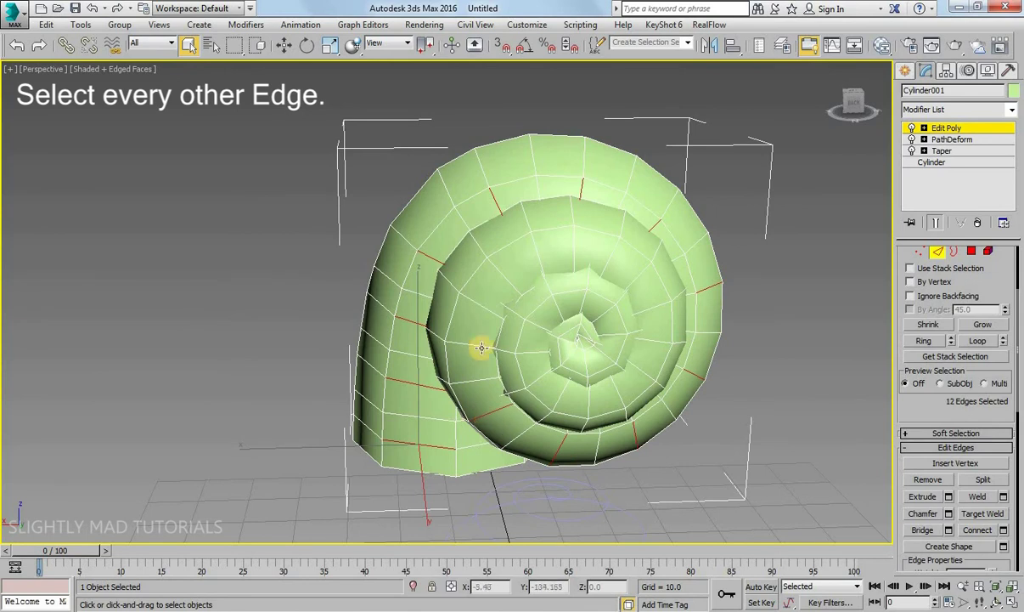
ctrl+click(617, 394)
ctrl+click(564, 393)
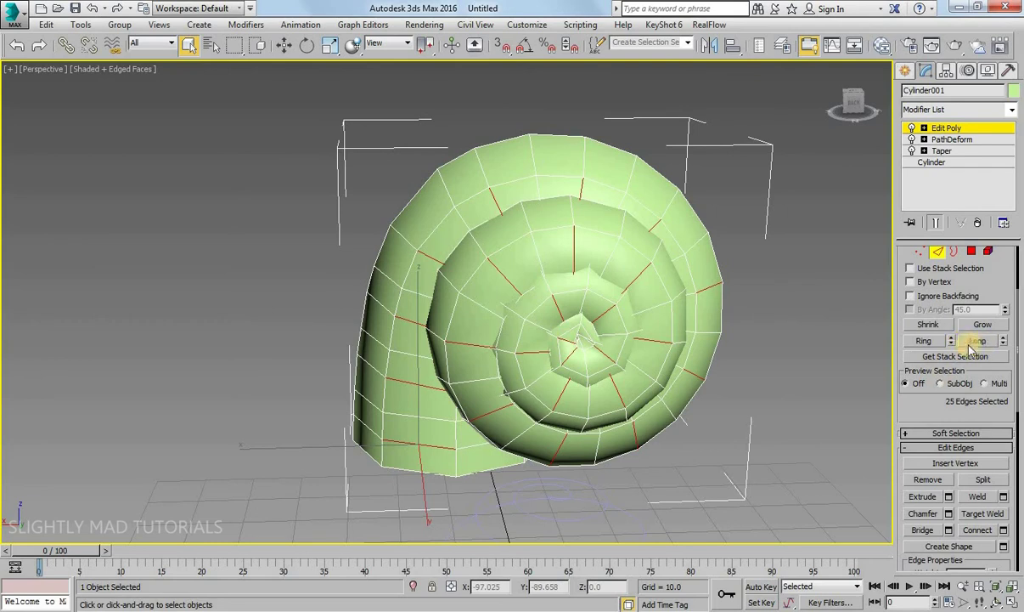
click(978, 343)
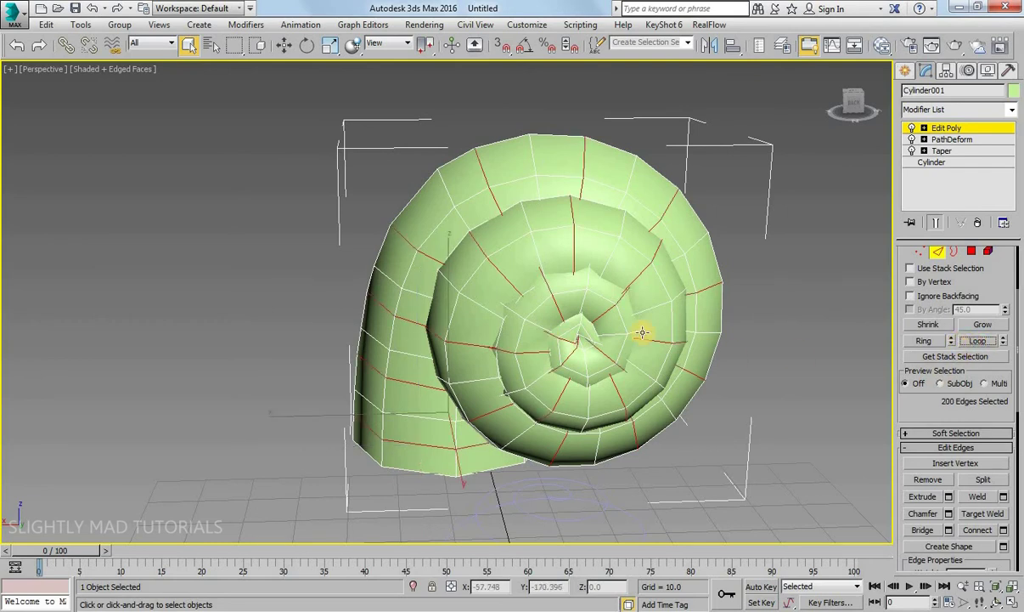
- Scale the selected alternate edge loops to about 106% so they form raised ridges
click(329, 51)
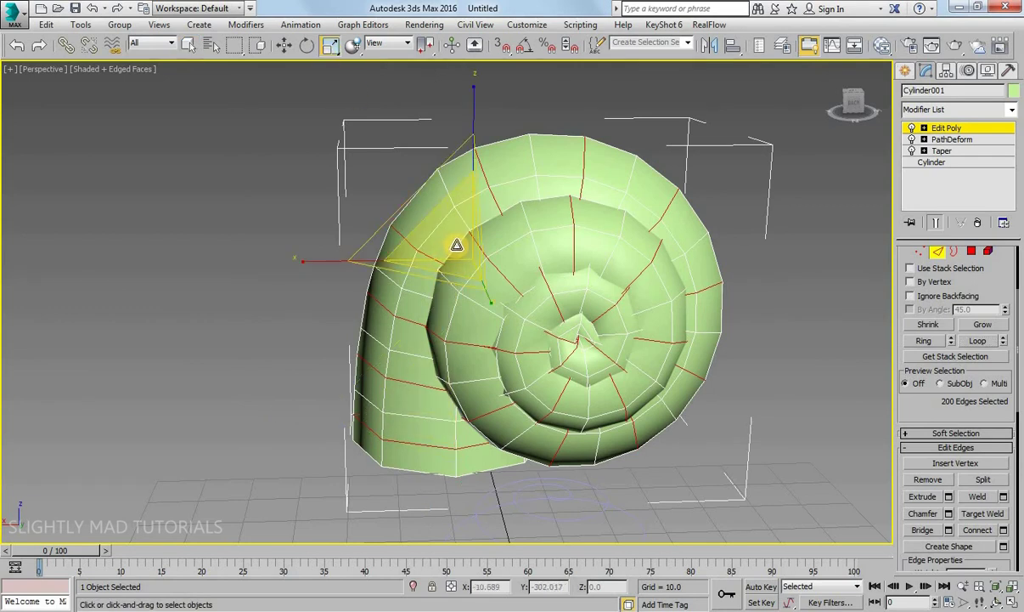
drag(456, 244, 457, 236)
drag(471, 106, 662, 332)
click(731, 459)
middle_drag(734, 451, 792, 383)
click(997, 601)
drag(487, 418, 586, 331)
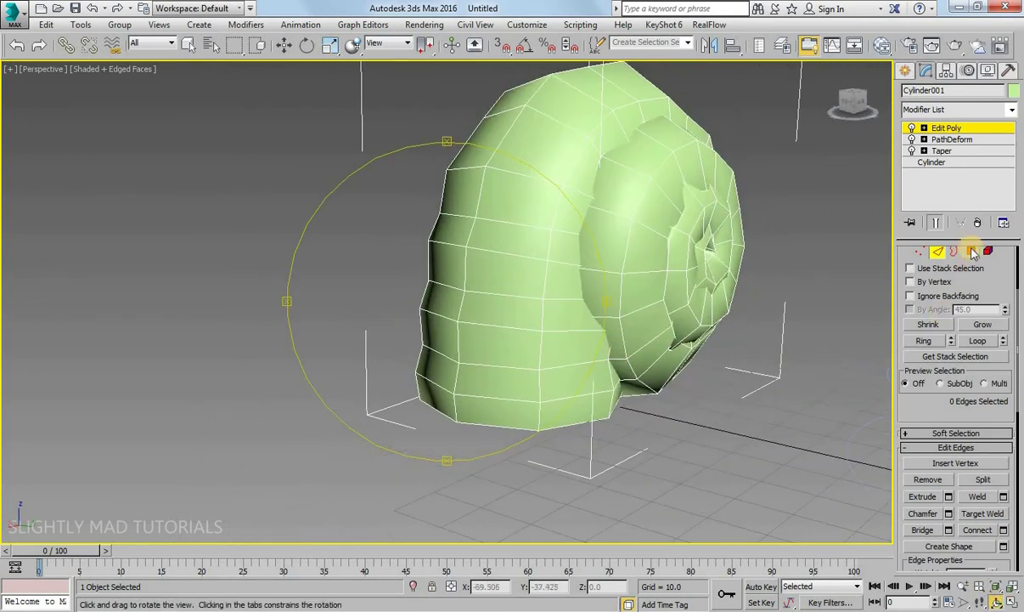
- Select the shell's bottom cap polygon, scale it to 108% and lower it slightly in Z
click(972, 251)
click(997, 601)
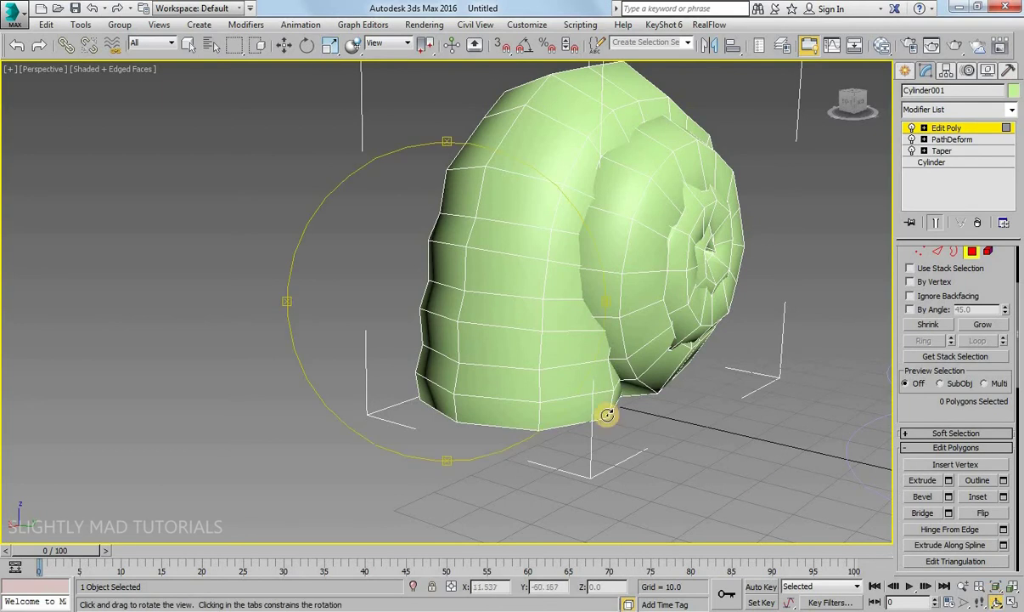
mouse_move(525, 334)
mouse_down()
mouse_move(530, 284)
mouse_move(519, 318)
mouse_up()
right_click(540, 334)
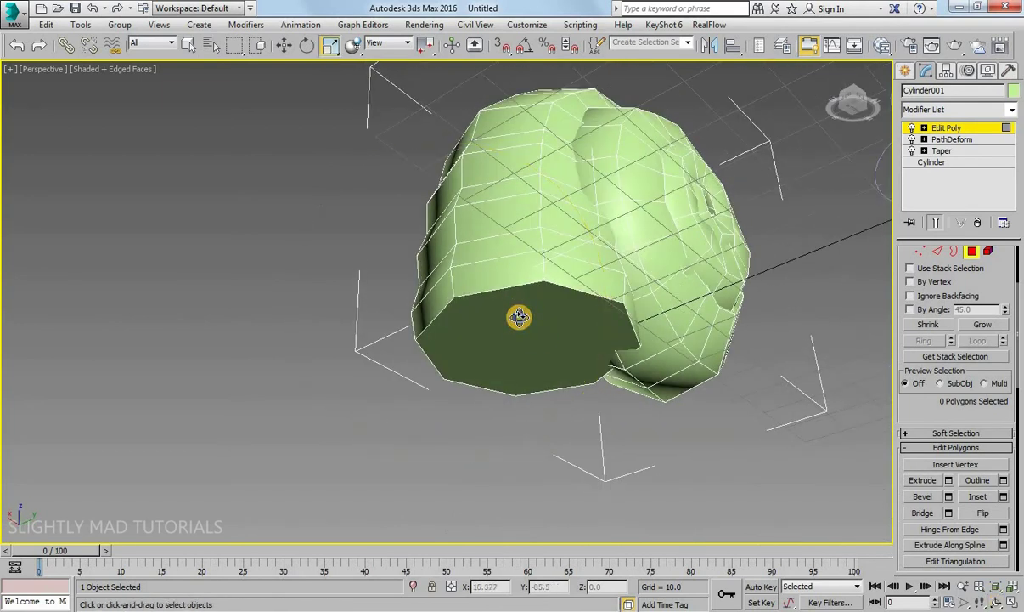
click(512, 338)
alt+middle_drag(512, 338, 496, 344)
drag(495, 344, 496, 347)
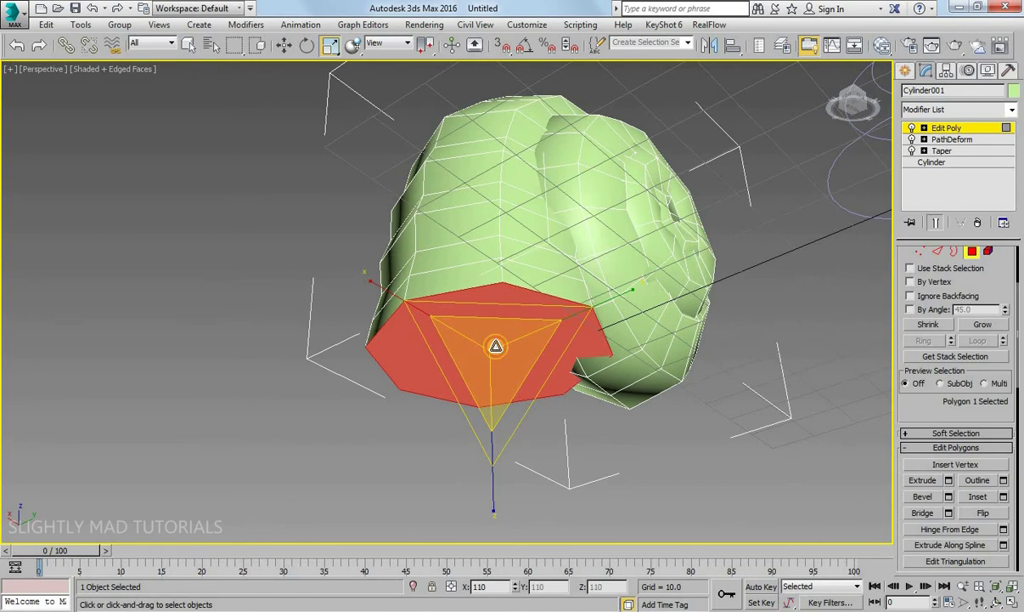
click(283, 44)
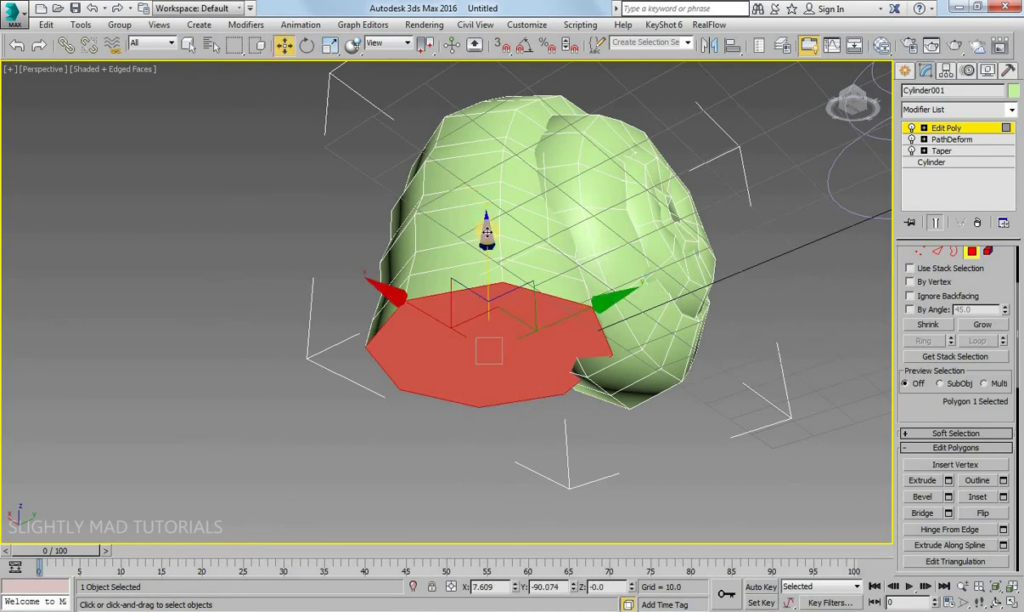
drag(486, 234, 486, 233)
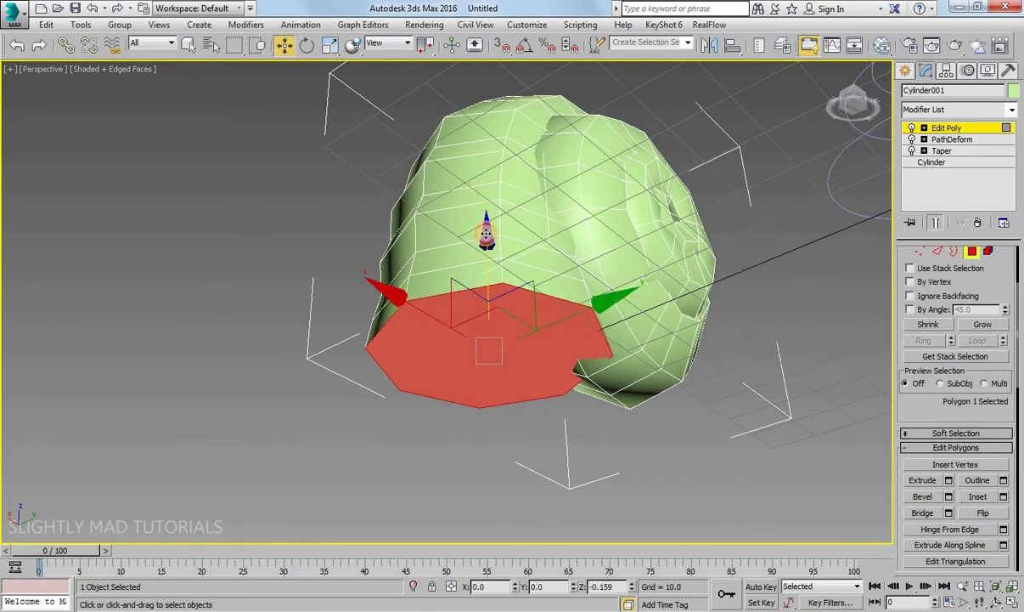
- Delete the bottom cap polygon to open the shell's base
key(ctrl+d)
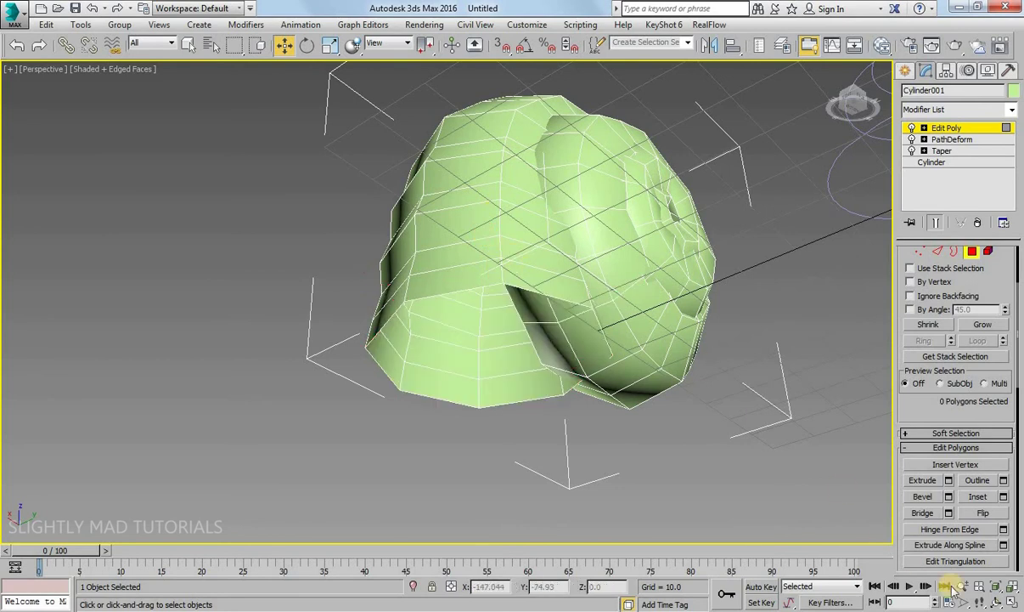
click(997, 602)
mouse_move(494, 297)
mouse_down()
mouse_move(483, 345)
mouse_move(513, 288)
mouse_up()
- Select the edge ring around the base and connect it with a new loop slid to -76
key(w)
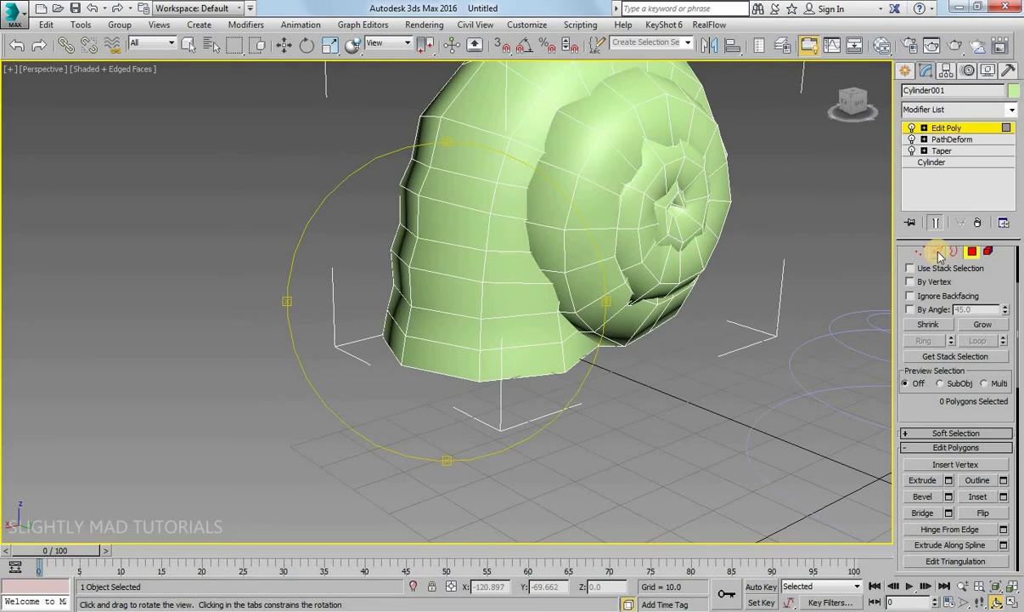
key(2)
click(476, 366)
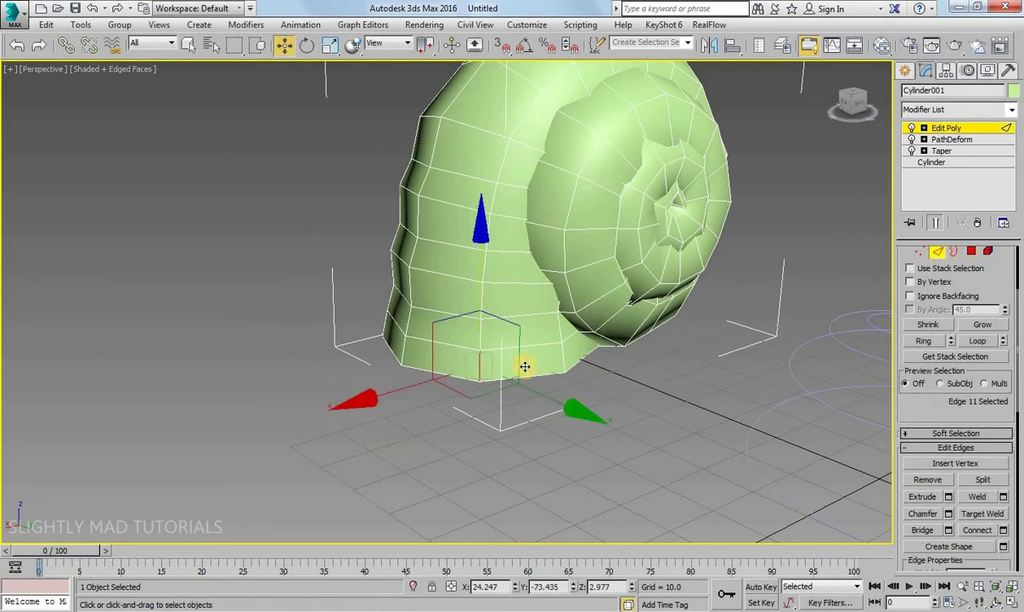
shift+click(564, 363)
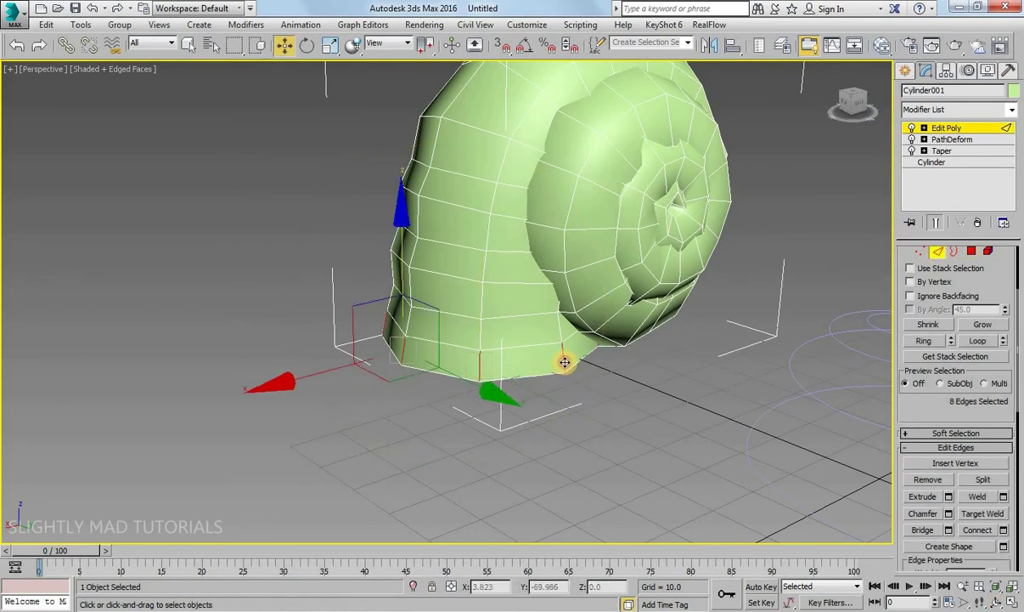
click(962, 588)
drag(628, 418, 697, 446)
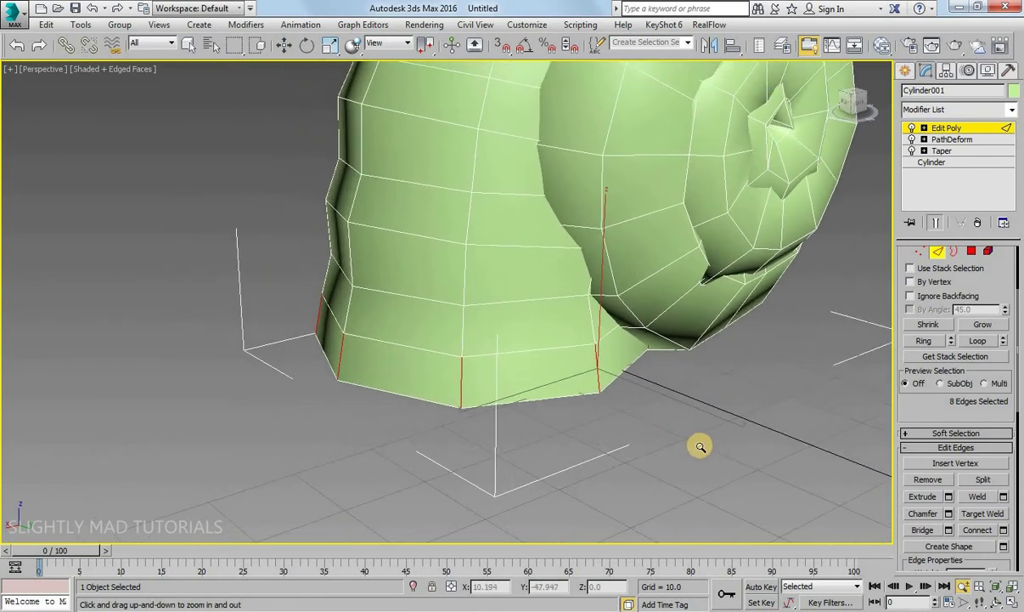
click(1004, 529)
mouse_move(455, 353)
mouse_down()
mouse_move(451, 550)
mouse_move(422, 538)
mouse_up()
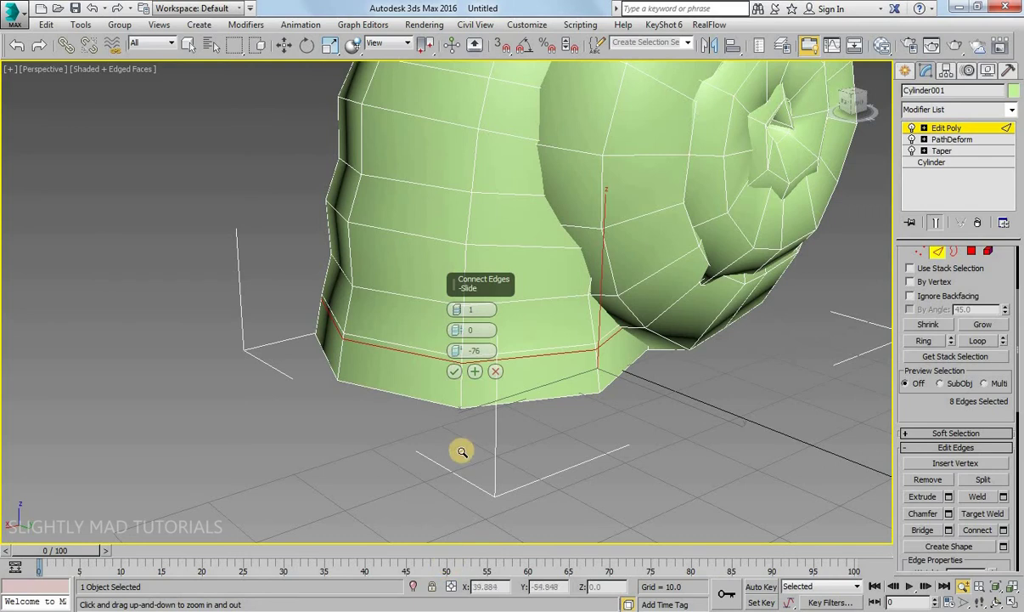
click(455, 372)
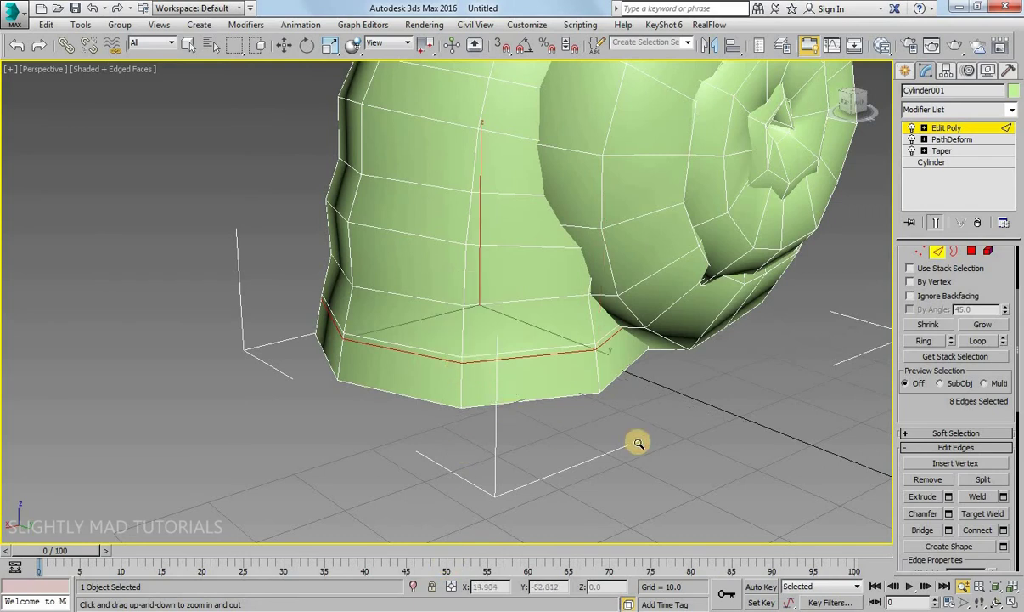
- Deselect the edges and zoom out to frame the whole snail
key(w)
click(716, 424)
middle_drag(805, 263, 737, 389)
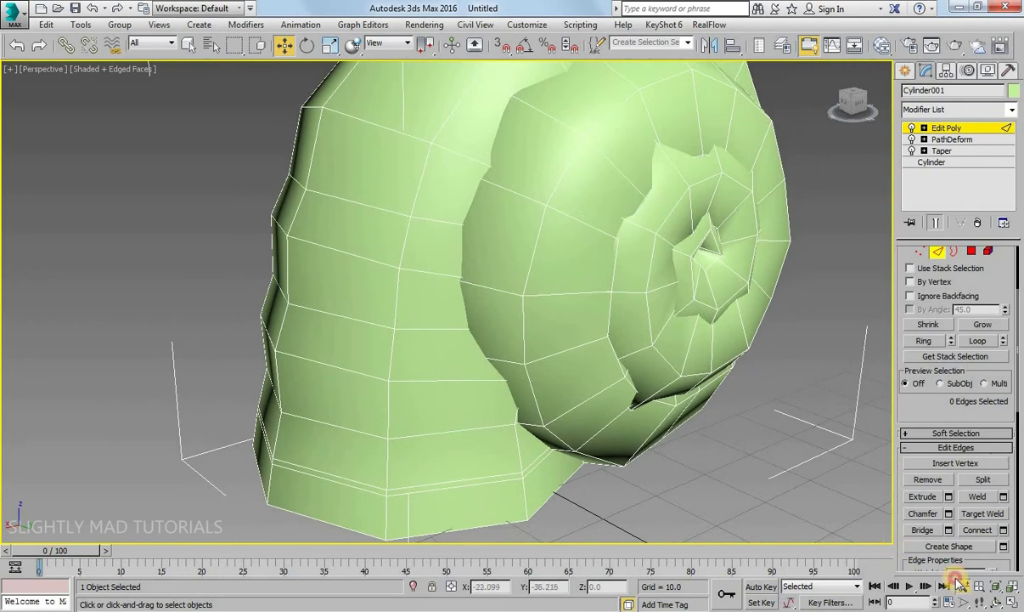
click(961, 584)
drag(629, 329, 622, 407)
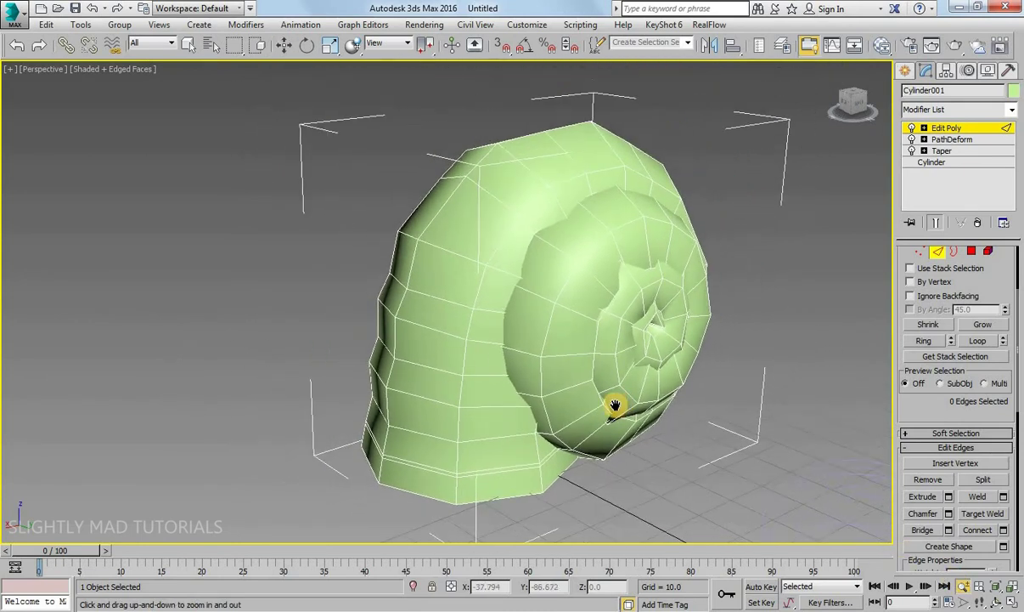
middle_drag(623, 408, 583, 400)
key(w)
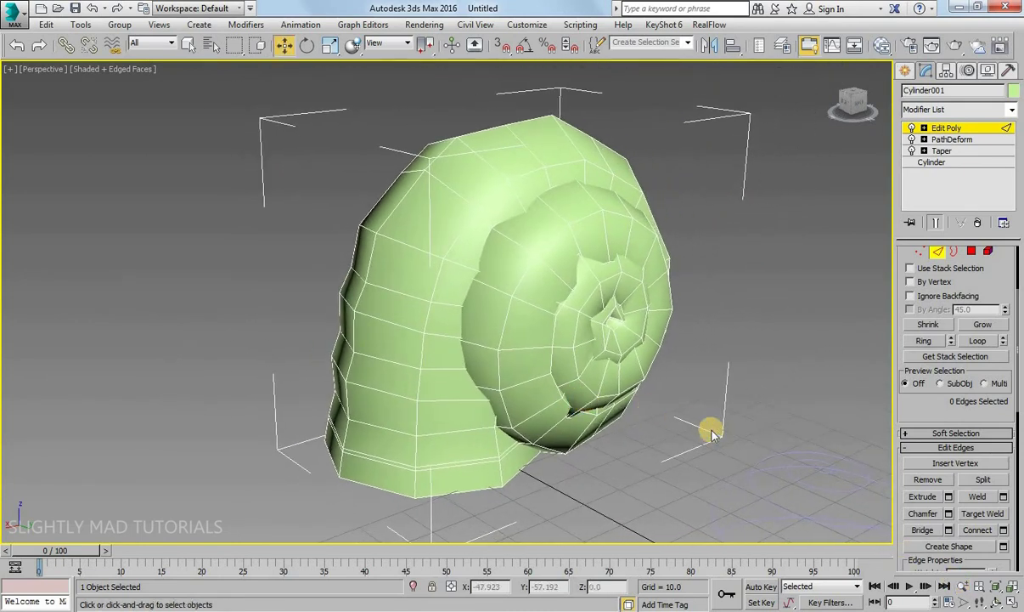
- Exit Edge mode and add a Shell modifier to the snail
click(936, 252)
click(1012, 112)
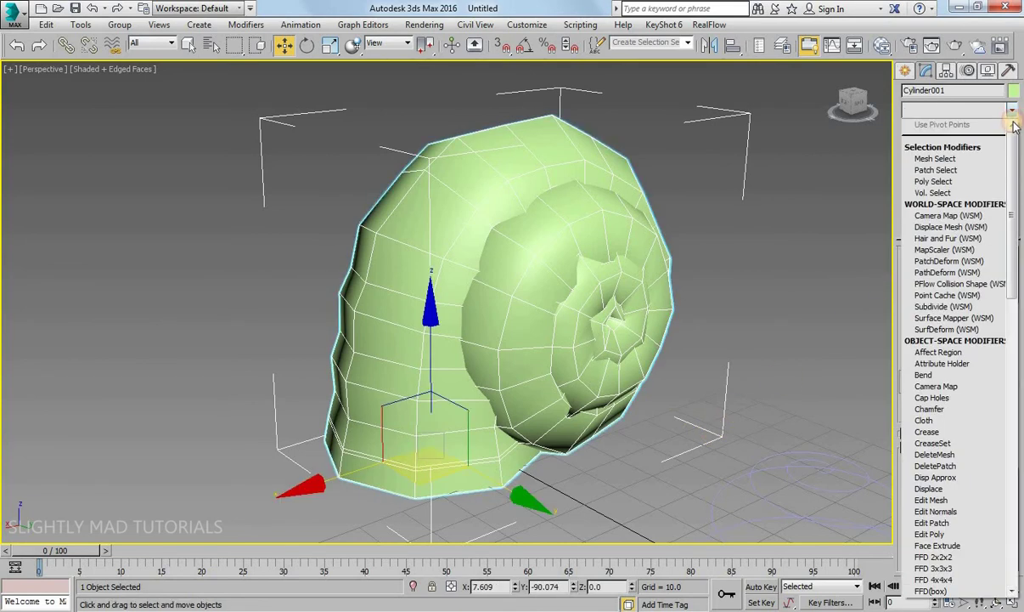
mouse_move(1013, 128)
mouse_down()
mouse_move(1017, 262)
mouse_move(985, 400)
mouse_up()
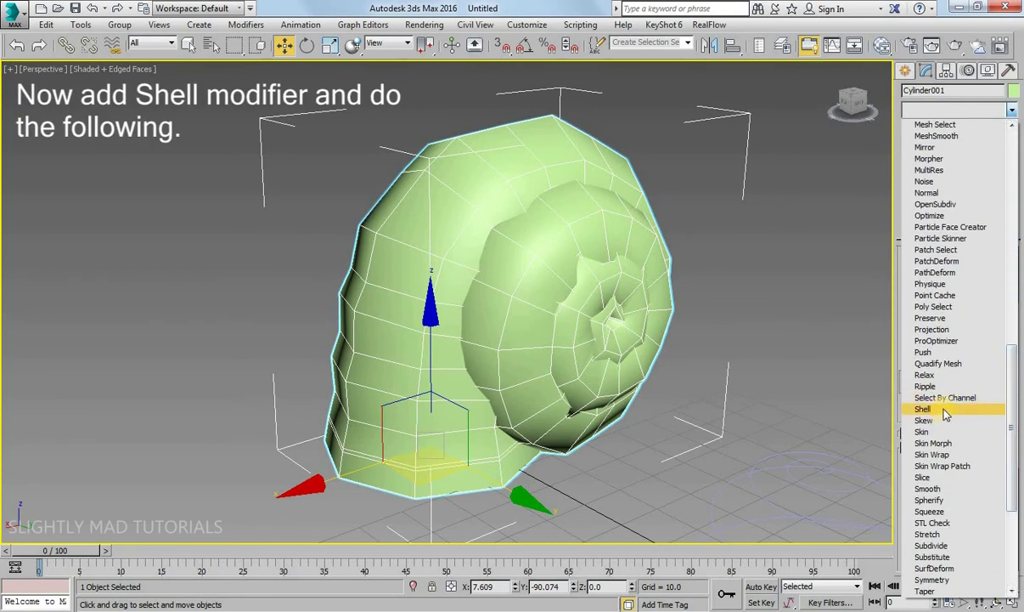
click(944, 411)
alt+middle_drag(661, 395, 678, 433)
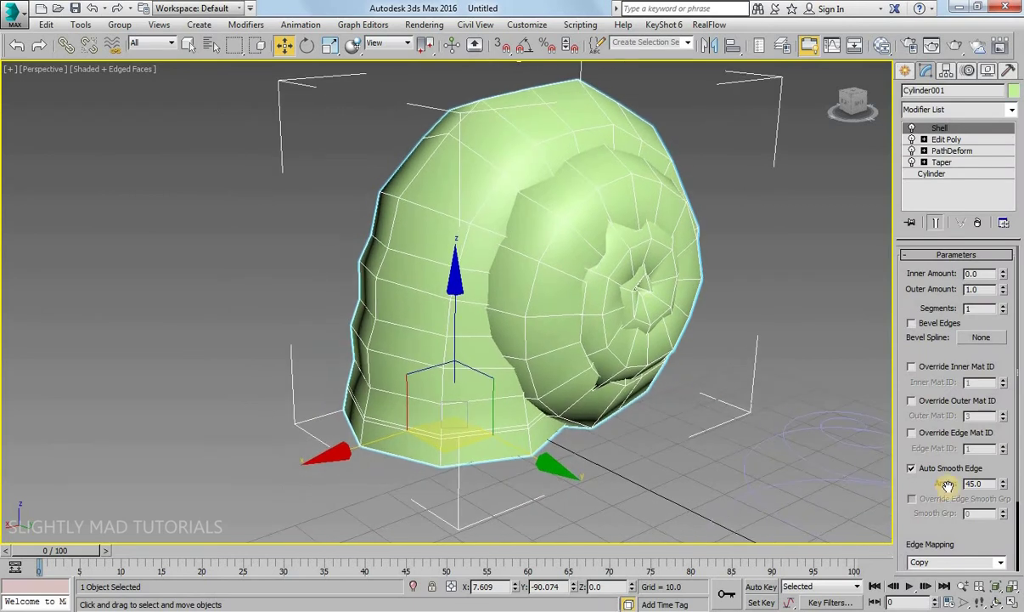
click(995, 602)
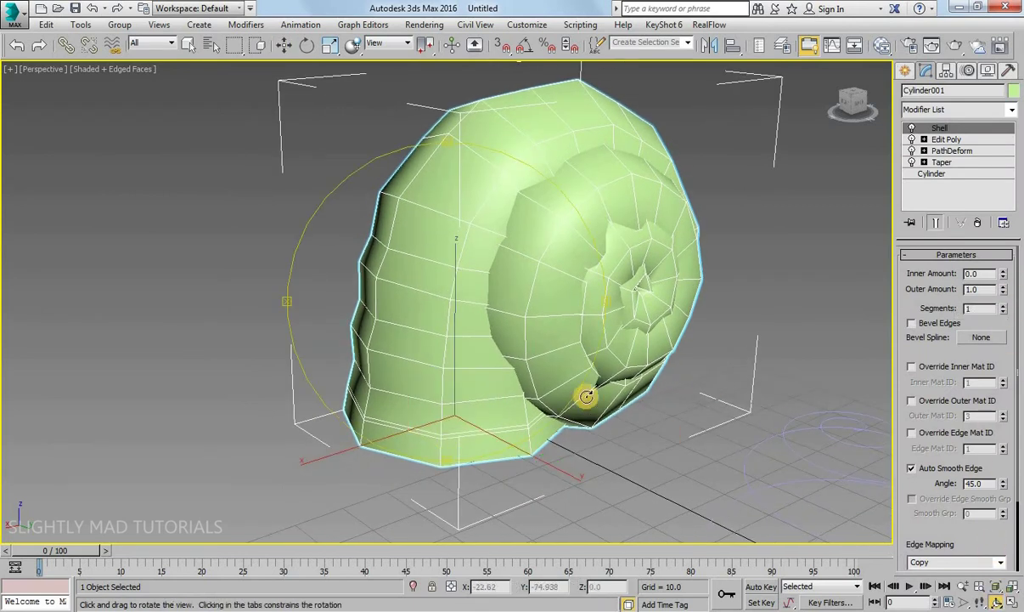
drag(504, 377, 552, 311)
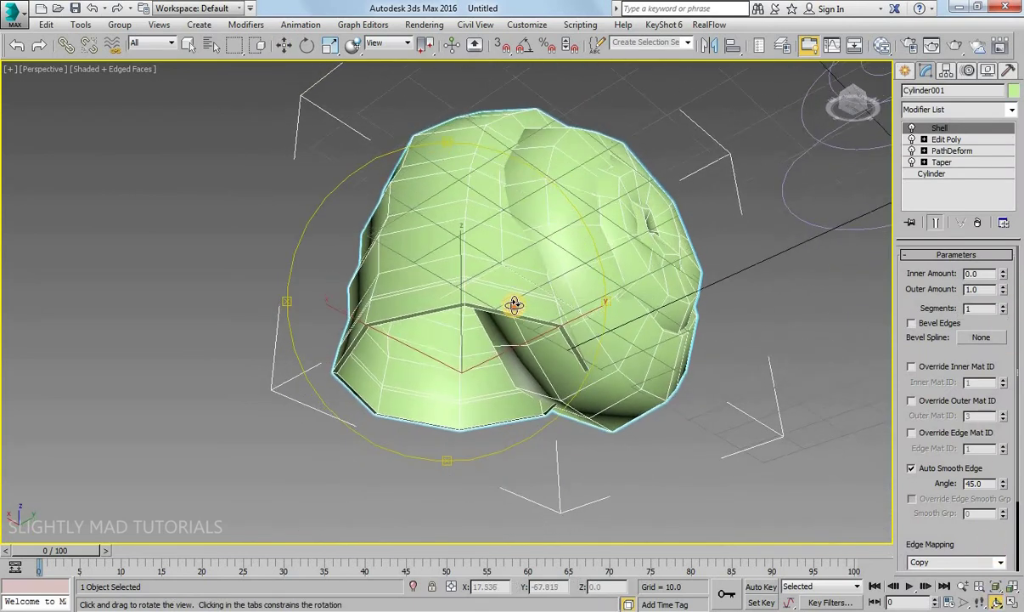
right_click(552, 312)
- Set the Shell's Outer Amount to 0.0 and Inner Amount to 6.0
mouse_move(1004, 292)
mouse_down()
mouse_move(952, 293)
mouse_move(935, 336)
mouse_move(1003, 380)
mouse_up()
mouse_move(1004, 274)
mouse_down()
mouse_move(1002, 264)
mouse_move(12, 188)
mouse_up()
drag(54, 90, 223, 44)
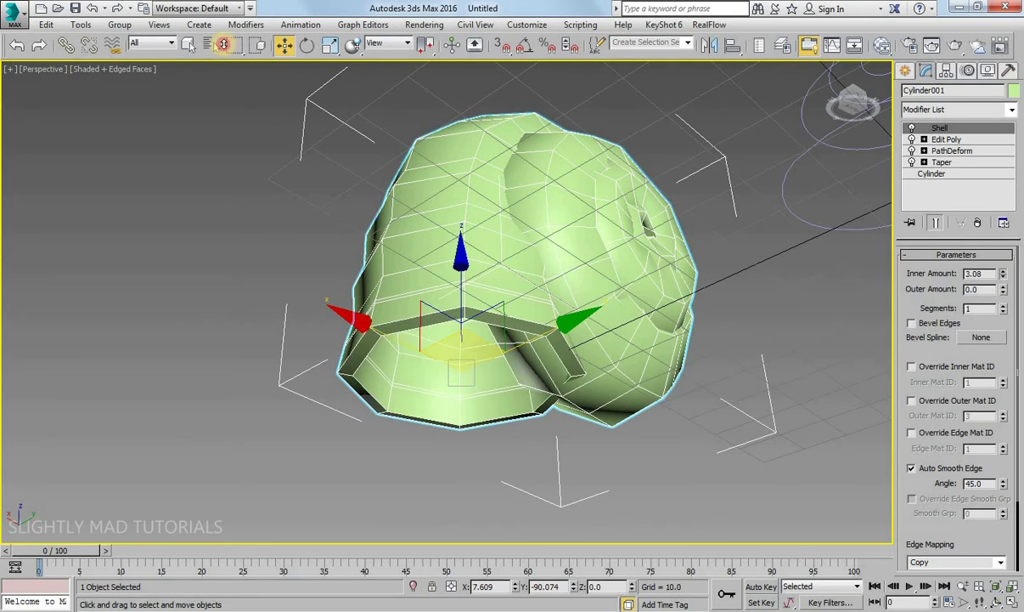
mouse_move(290, 45)
mouse_down()
mouse_move(334, 516)
mouse_move(342, 499)
mouse_up()
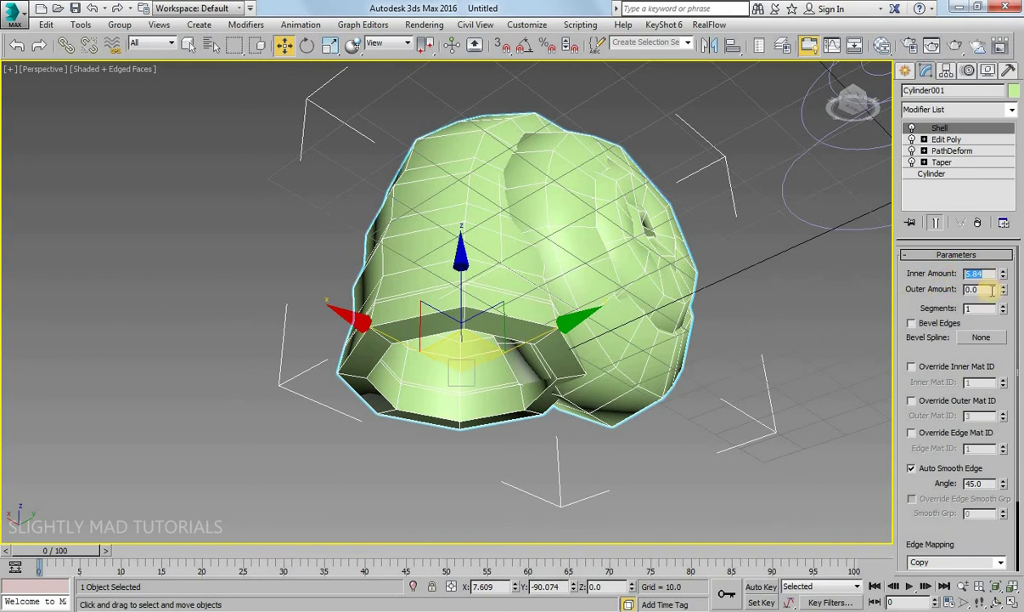
click(996, 601)
mouse_move(508, 308)
mouse_down()
mouse_move(512, 265)
mouse_move(485, 326)
mouse_move(491, 311)
mouse_up()
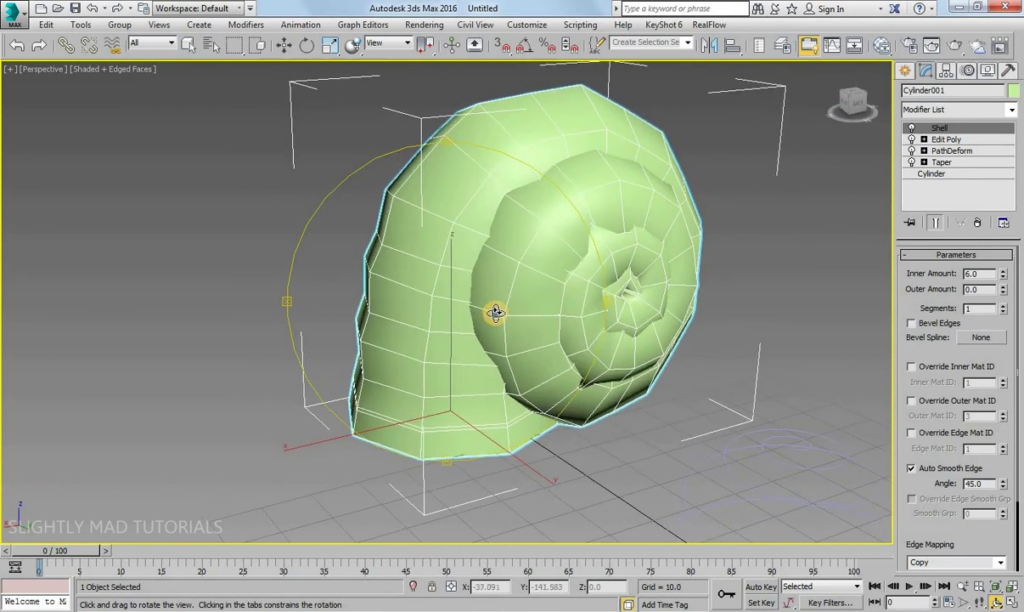
right_click(492, 310)
- Add a TurboSmooth modifier and set its Iterations to 2
click(1012, 113)
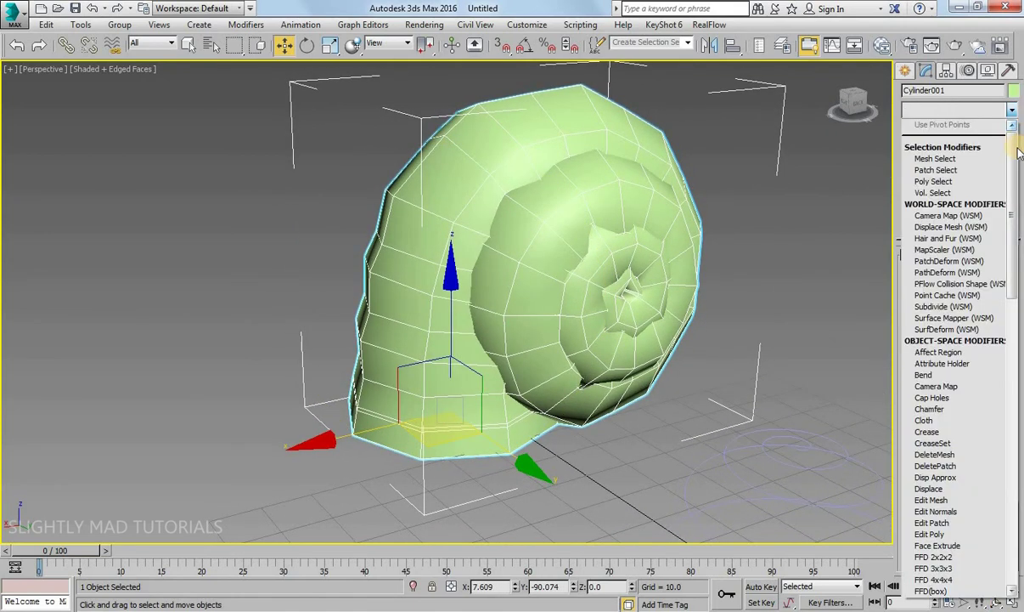
mouse_move(1012, 170)
mouse_down()
mouse_move(999, 281)
mouse_move(1008, 417)
mouse_up()
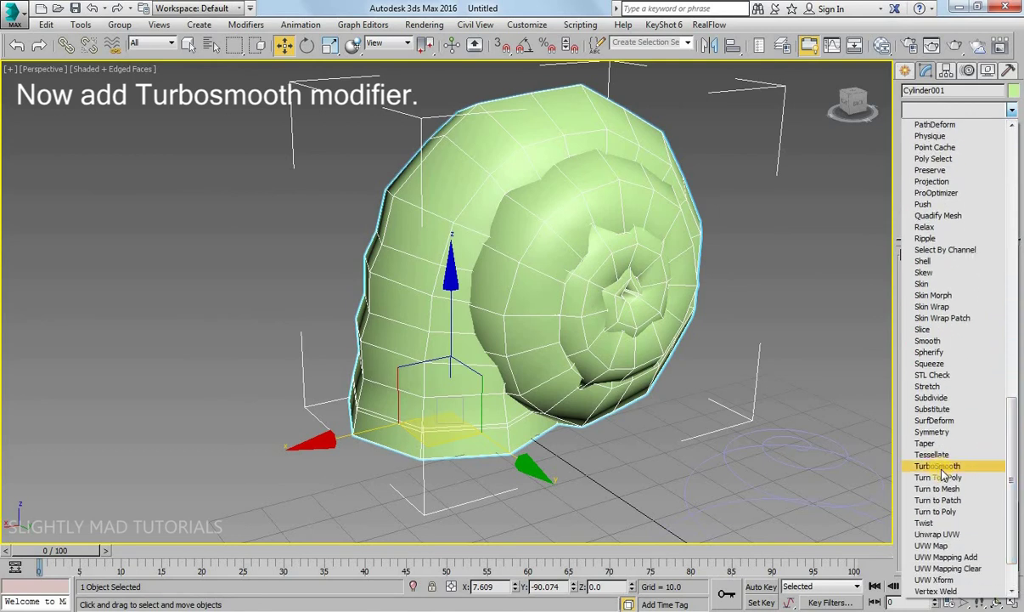
click(939, 467)
alt+middle_drag(736, 383, 792, 439)
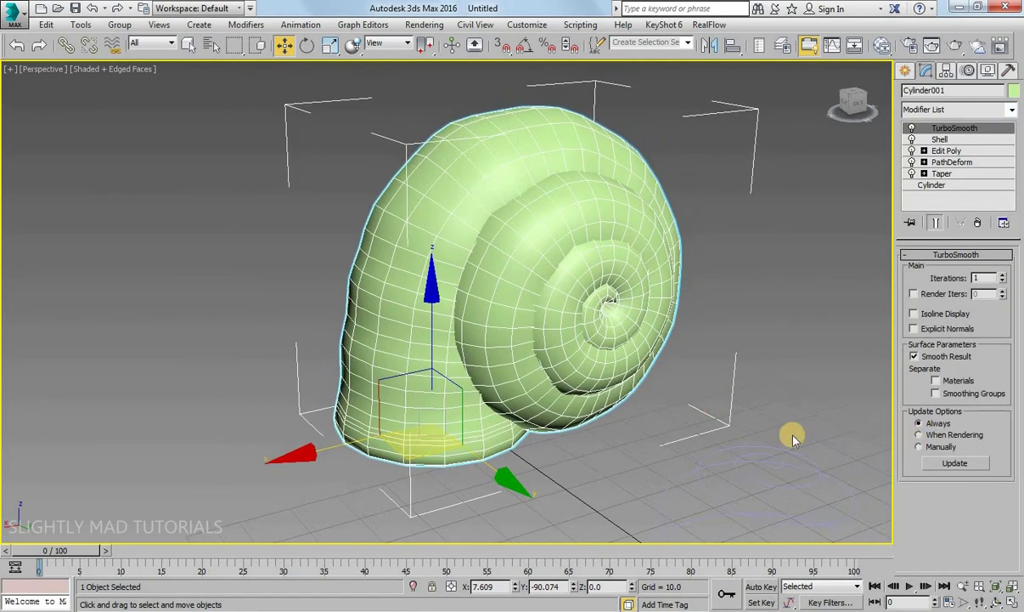
click(996, 601)
mouse_move(777, 482)
mouse_down()
mouse_move(457, 314)
mouse_move(407, 311)
mouse_move(576, 293)
mouse_move(527, 289)
mouse_move(588, 245)
mouse_move(670, 263)
mouse_move(704, 334)
mouse_move(733, 271)
mouse_move(433, 276)
mouse_move(414, 327)
mouse_move(457, 328)
mouse_move(434, 299)
mouse_move(558, 300)
mouse_move(518, 318)
mouse_move(414, 319)
mouse_move(523, 321)
mouse_move(515, 298)
mouse_move(476, 293)
mouse_move(556, 304)
mouse_move(487, 307)
mouse_up()
click(1004, 278)
- Turn off Edged Faces in the viewport and zoom in on the smooth shell
click(122, 74)
click(144, 132)
key(w)
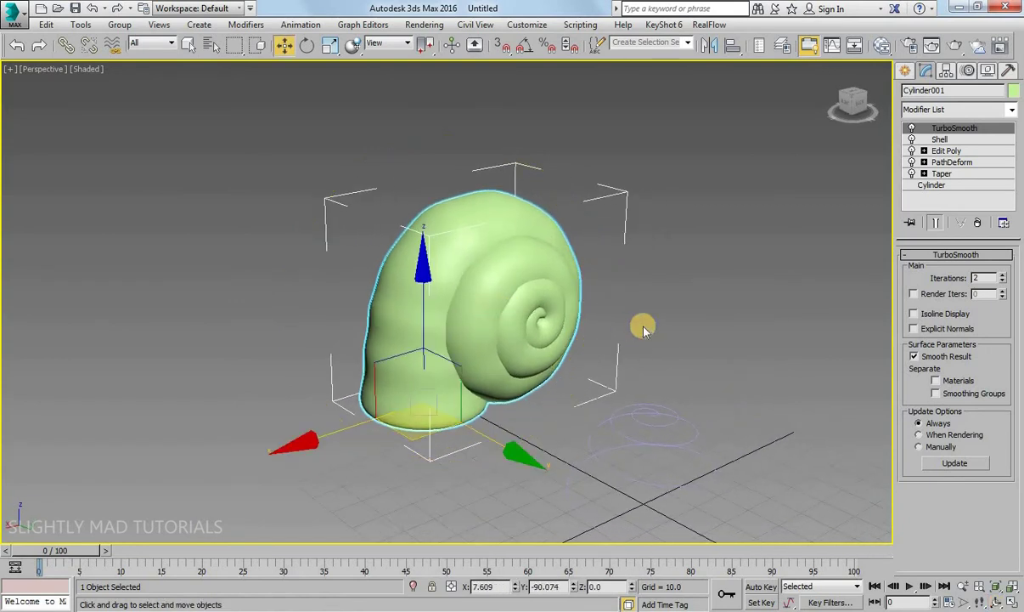
click(962, 586)
mouse_move(492, 374)
mouse_down()
mouse_move(496, 360)
mouse_move(516, 394)
mouse_move(519, 385)
mouse_up()
key(w)
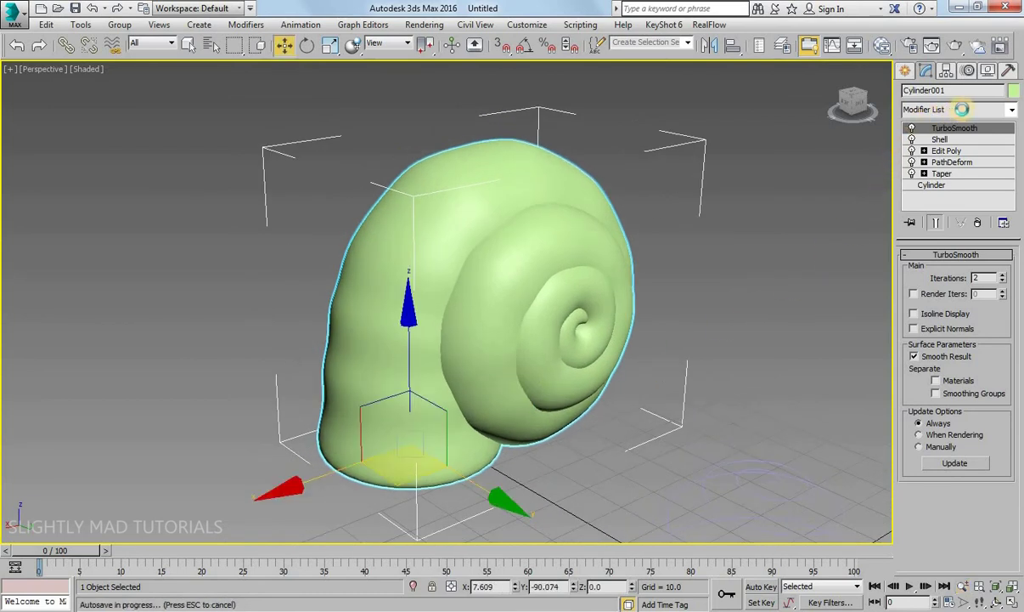
click(1001, 113)
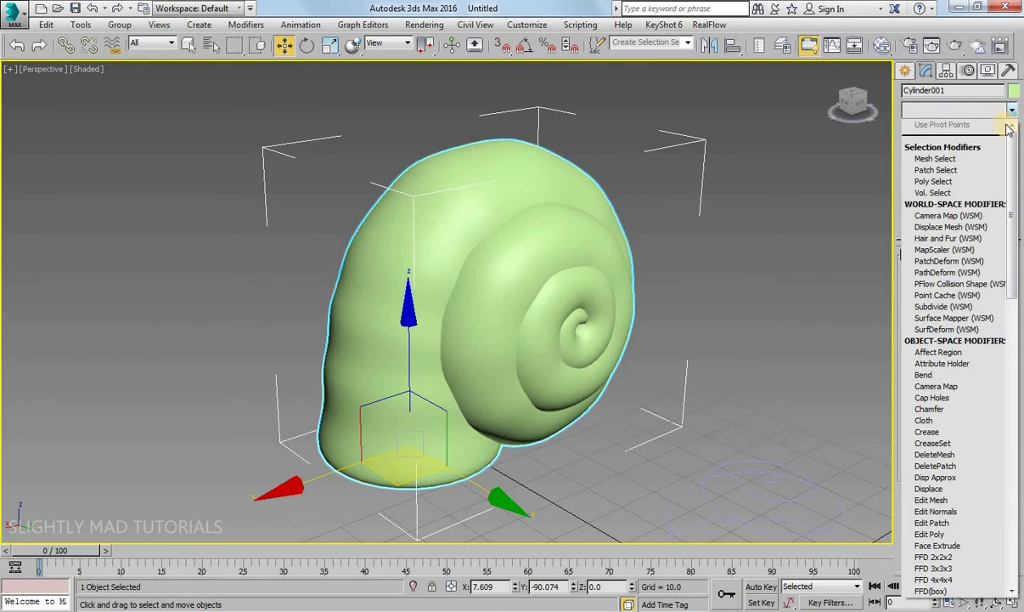
- Add an FFD 3x3x3 lattice and scale its upper-right and top control points inward
drag(1017, 146, 1018, 242)
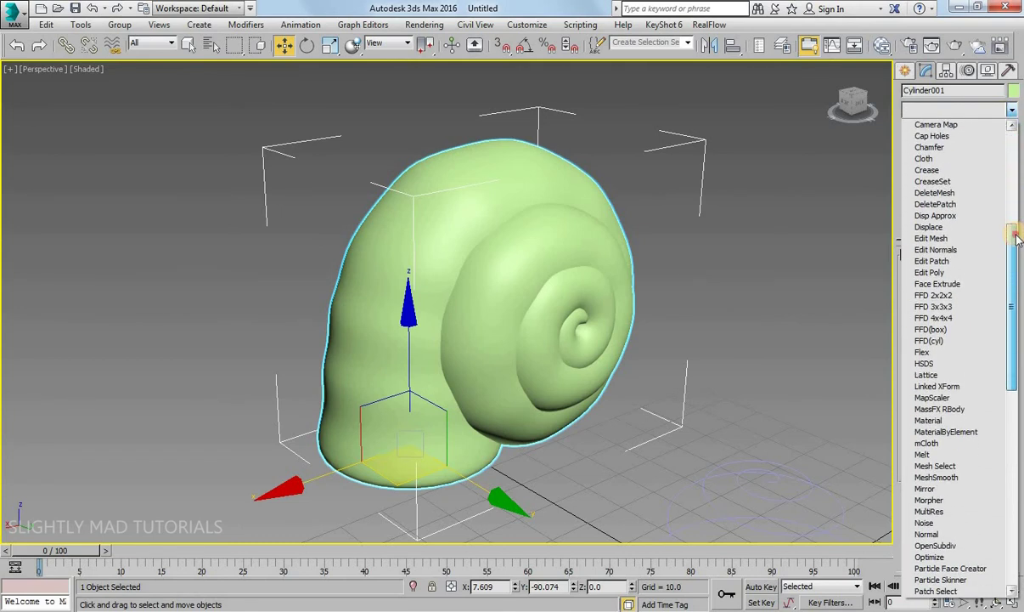
click(935, 307)
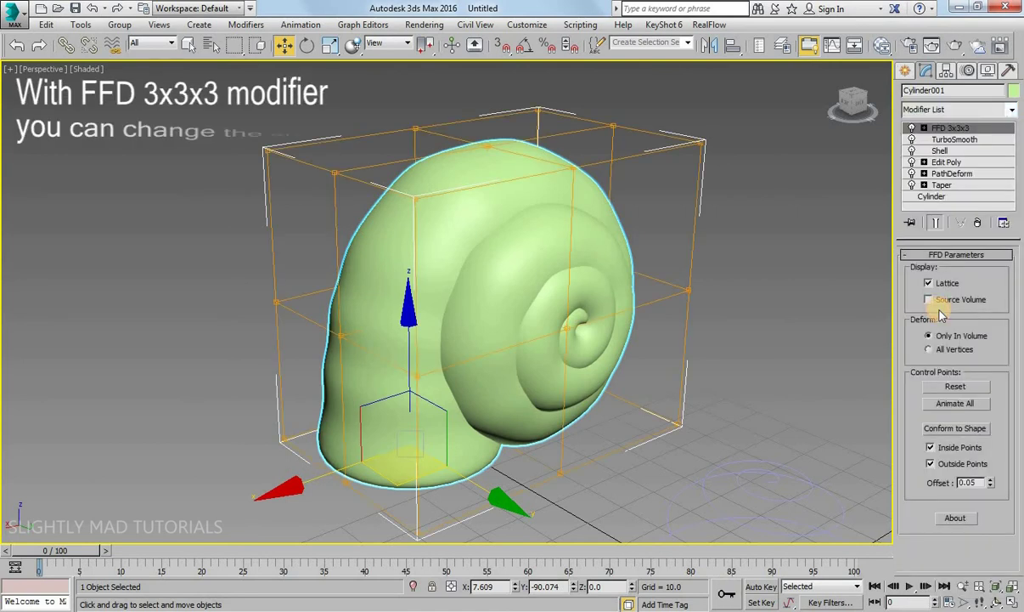
mouse_move(547, 380)
mouse_down()
mouse_move(482, 320)
mouse_move(510, 306)
mouse_up()
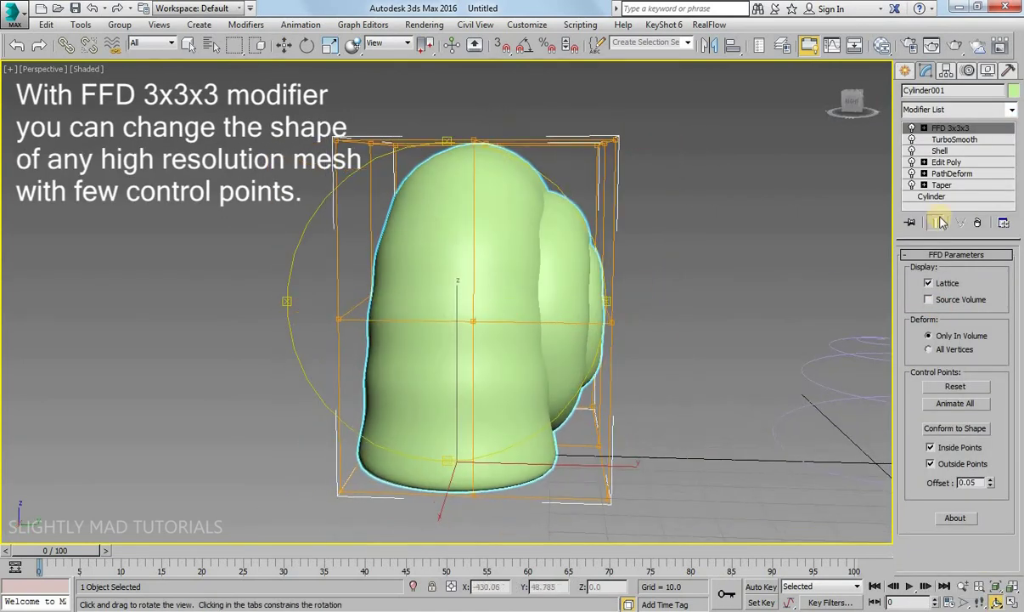
click(924, 127)
click(959, 140)
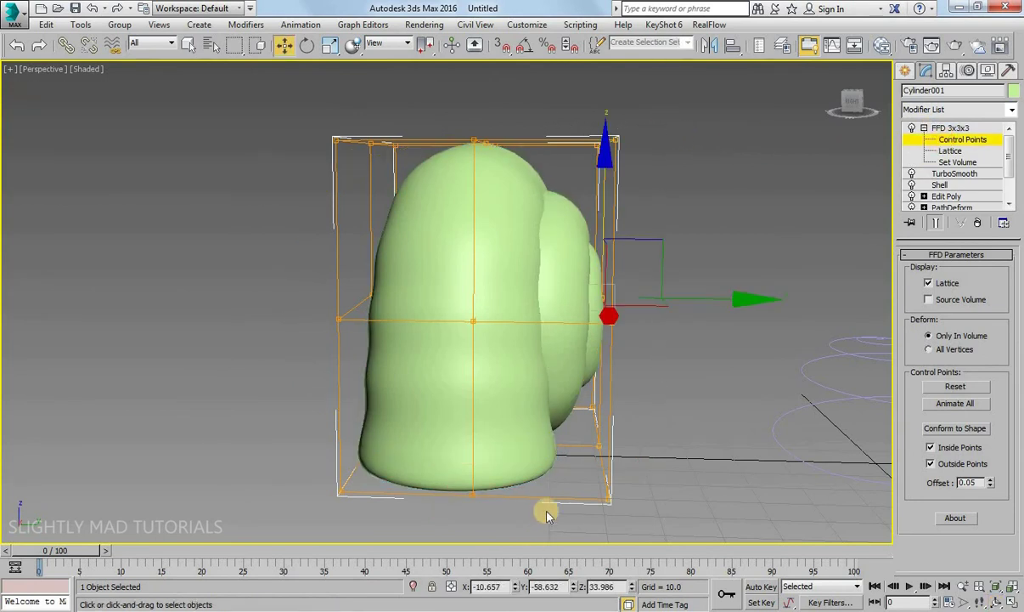
click(329, 47)
drag(647, 274, 641, 299)
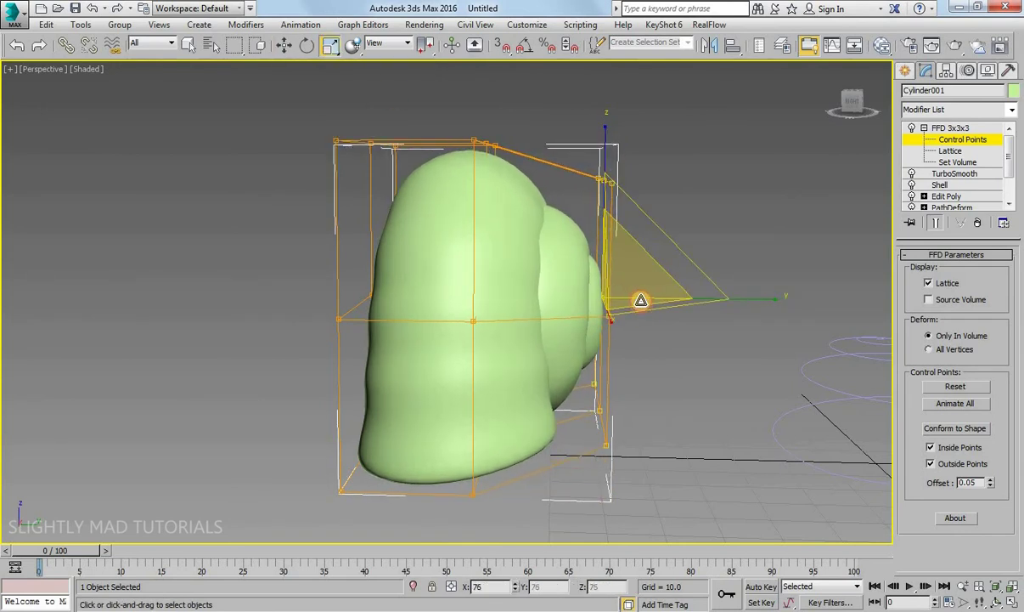
drag(641, 299, 641, 299)
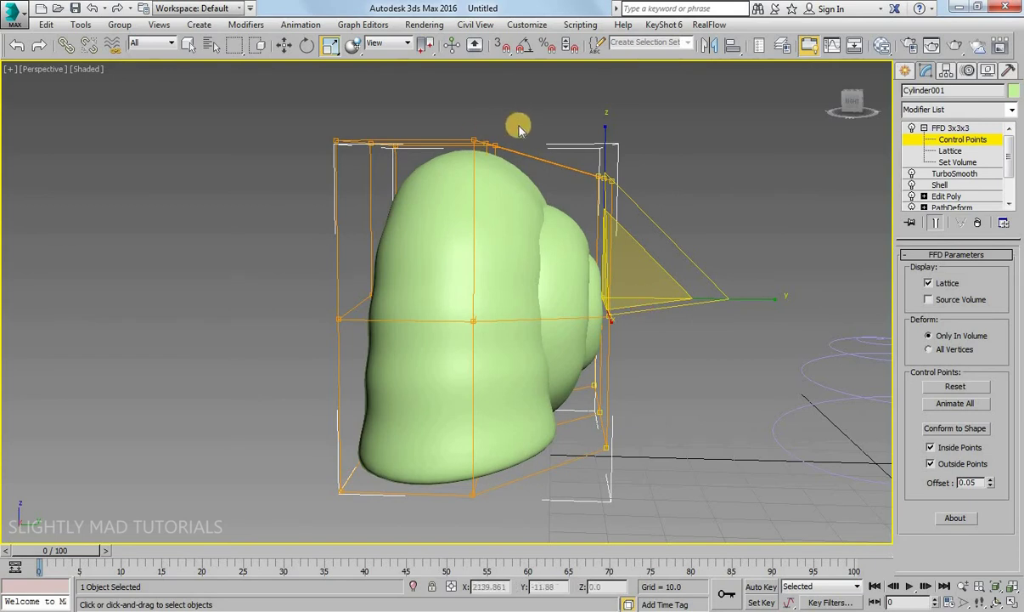
drag(432, 522, 462, 465)
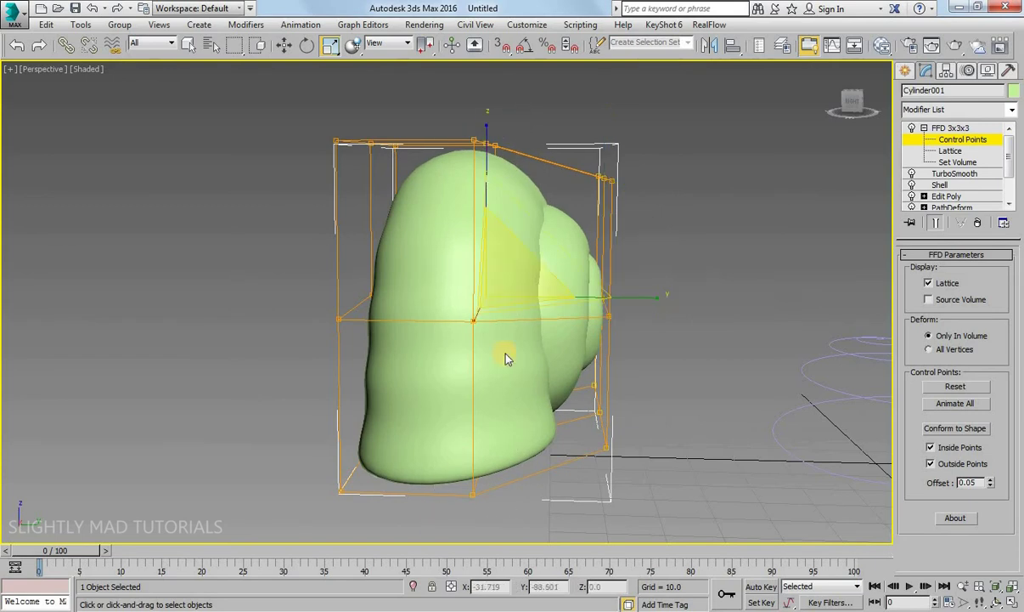
drag(503, 281, 501, 279)
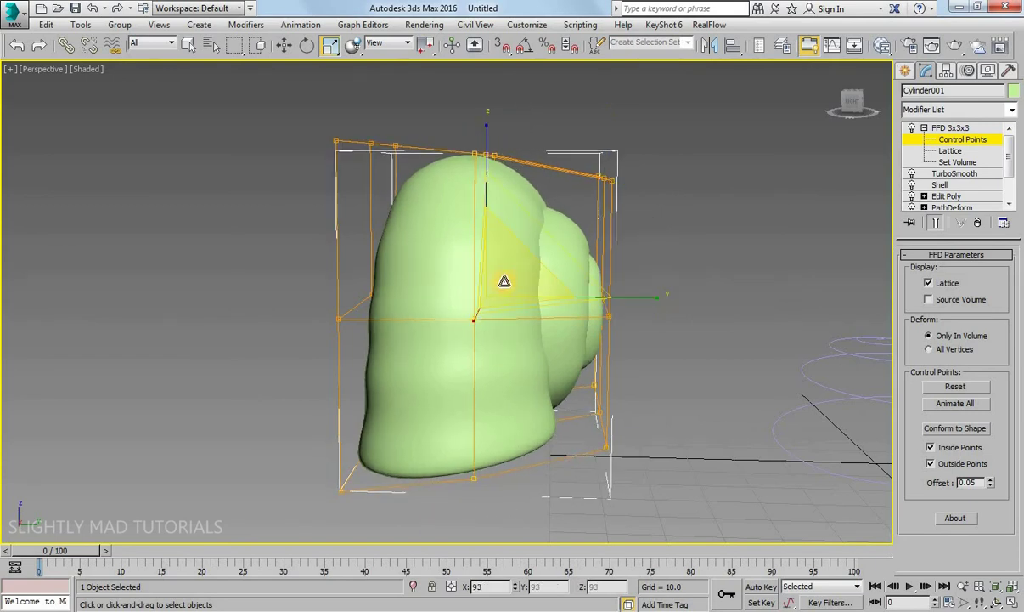
- Zoom out, orbit to the spiral side and exit FFD control-point editing
click(960, 586)
drag(710, 405, 617, 398)
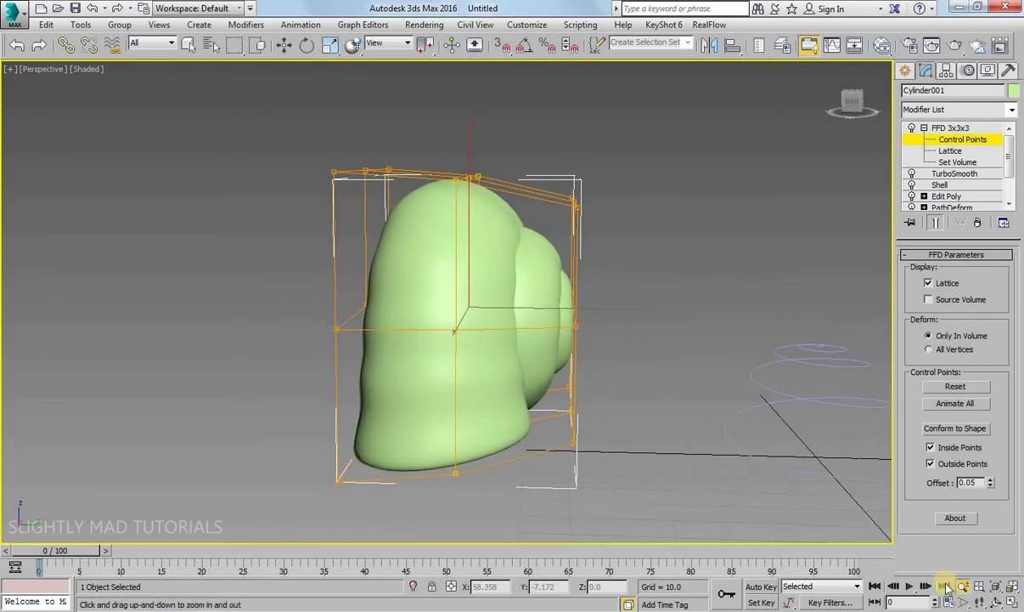
click(994, 602)
mouse_move(510, 320)
mouse_down()
mouse_move(463, 338)
mouse_move(318, 346)
mouse_move(457, 307)
mouse_move(729, 331)
mouse_move(892, 331)
mouse_move(468, 333)
mouse_move(471, 304)
mouse_up()
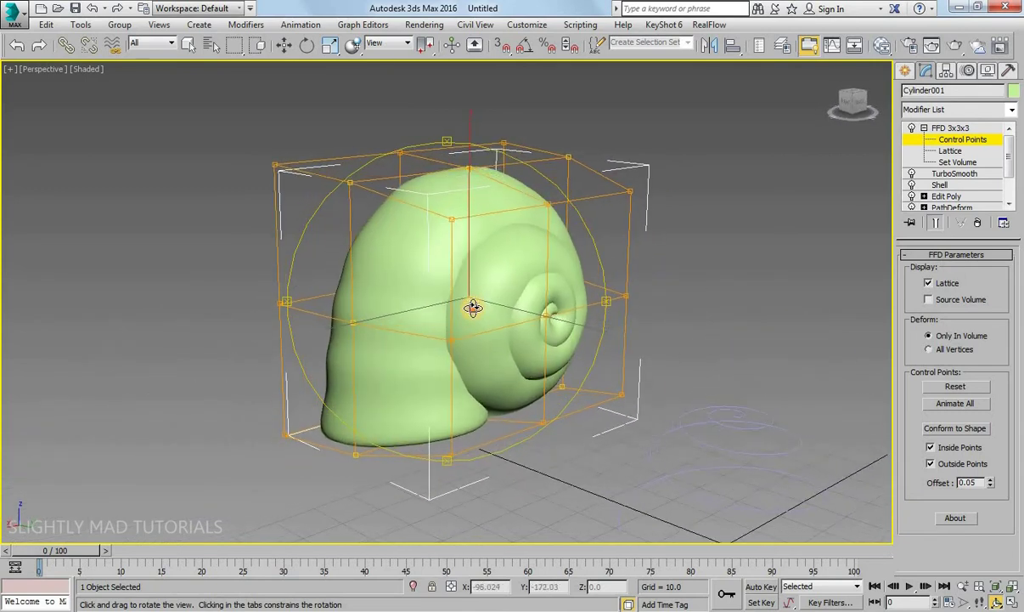
right_click(483, 304)
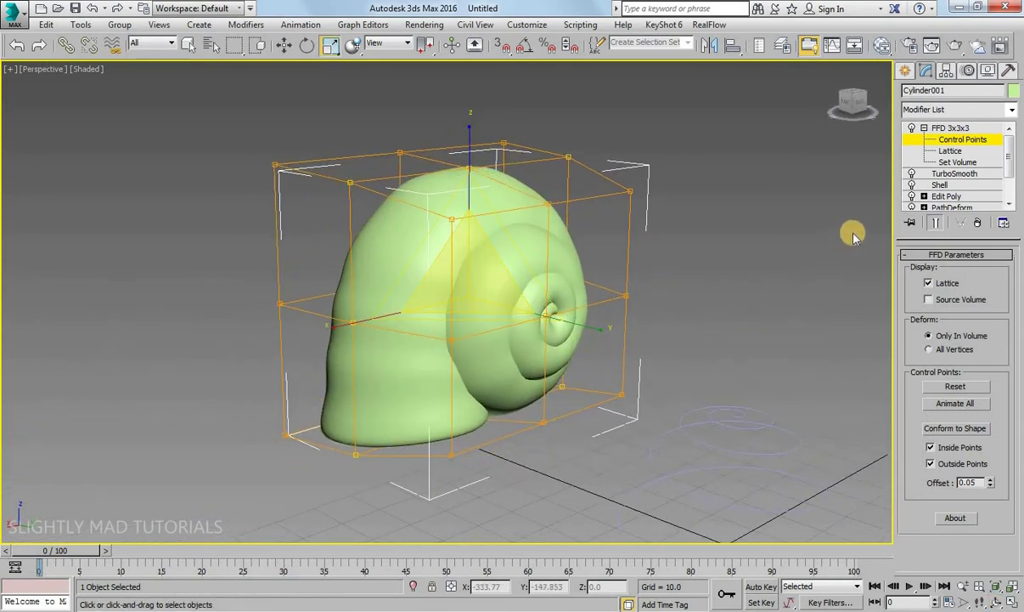
click(925, 129)
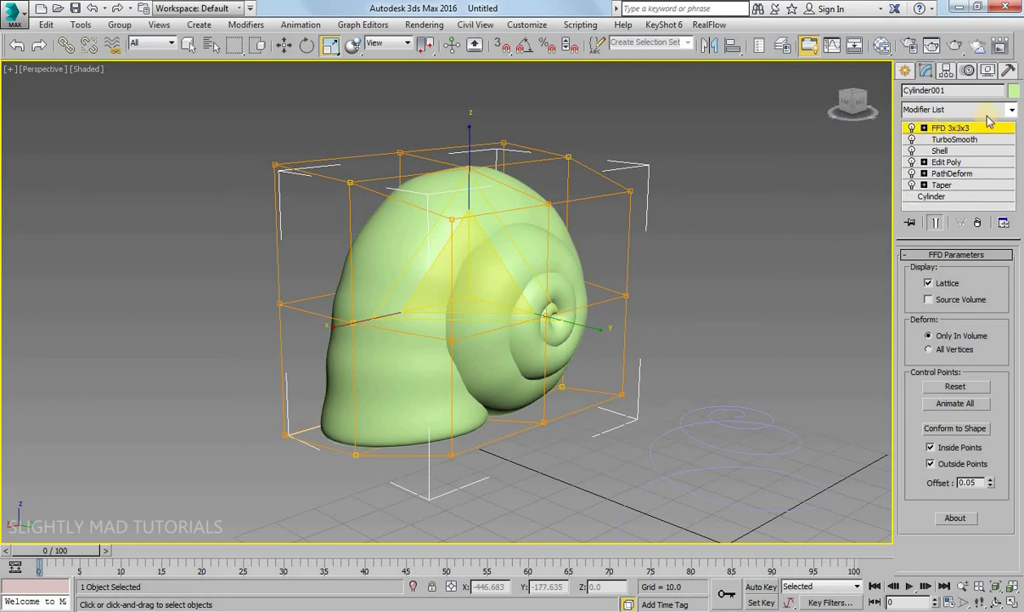
click(937, 105)
- Add a Noise modifier with Strength X and Y 2.0 and Scale about 11.98
drag(1020, 129, 1019, 301)
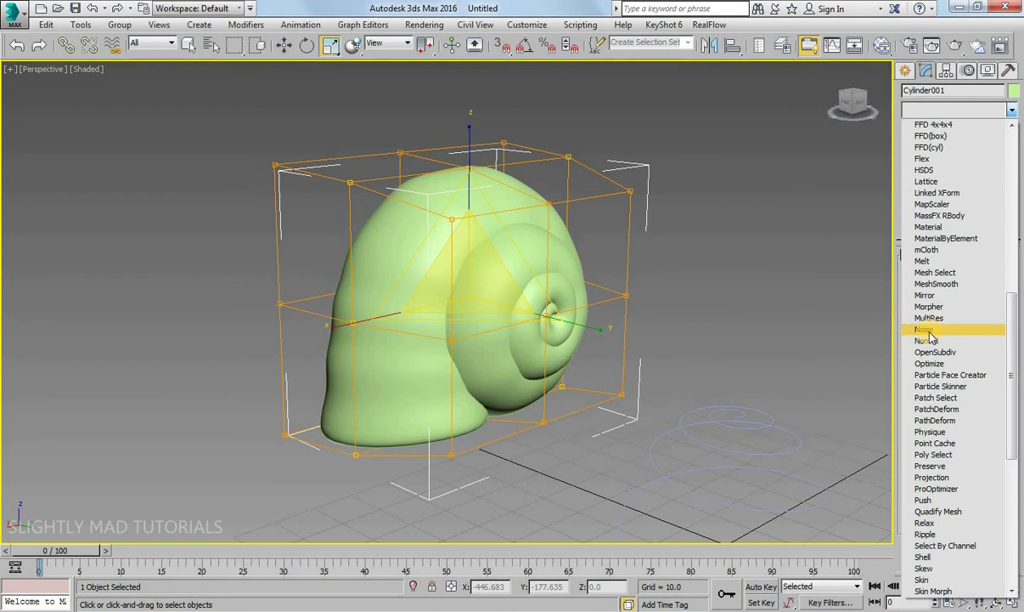
click(933, 333)
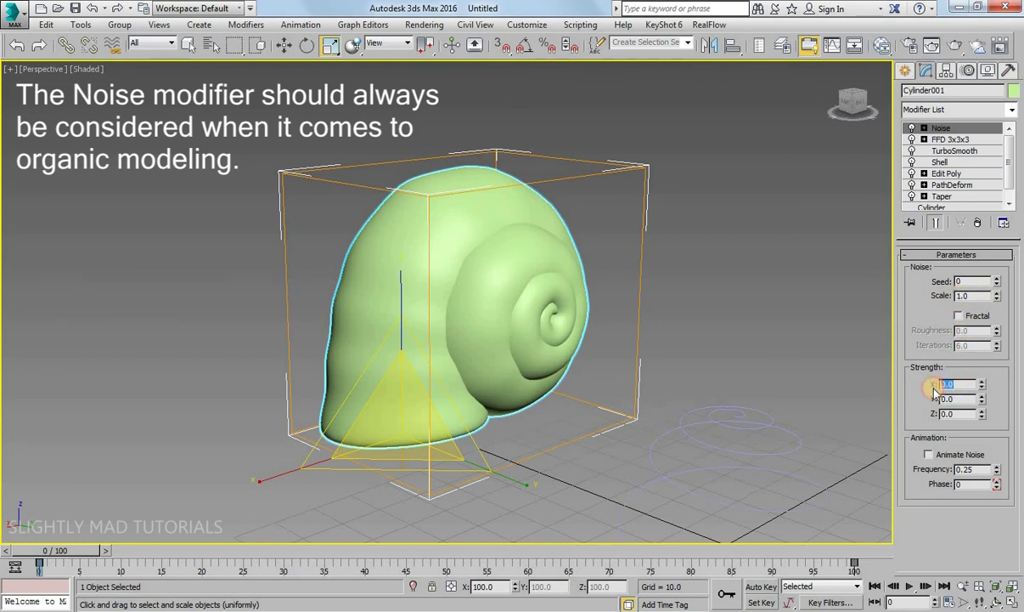
text(2)
click(963, 398)
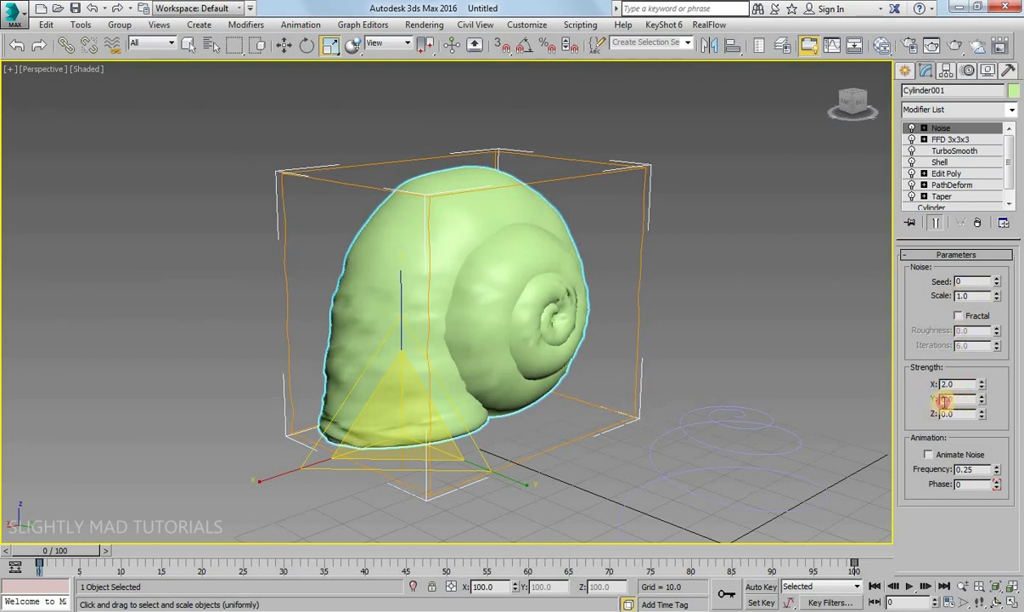
text(2)
key(Return)
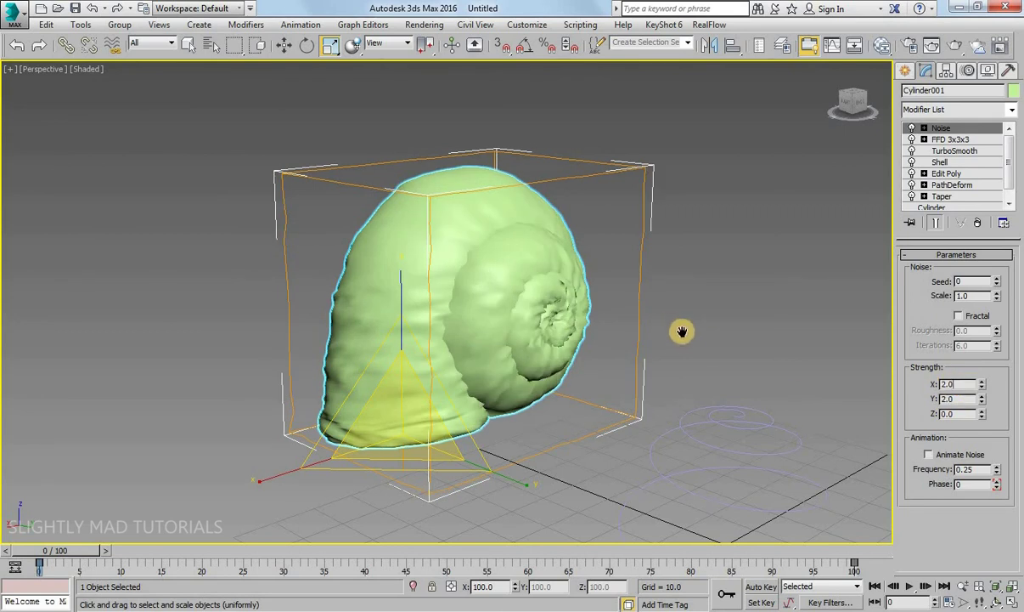
alt+middle_drag(671, 329, 746, 334)
mouse_move(997, 296)
mouse_down()
mouse_move(46, 83)
mouse_move(189, 279)
mouse_move(219, 167)
mouse_move(253, 101)
mouse_up()
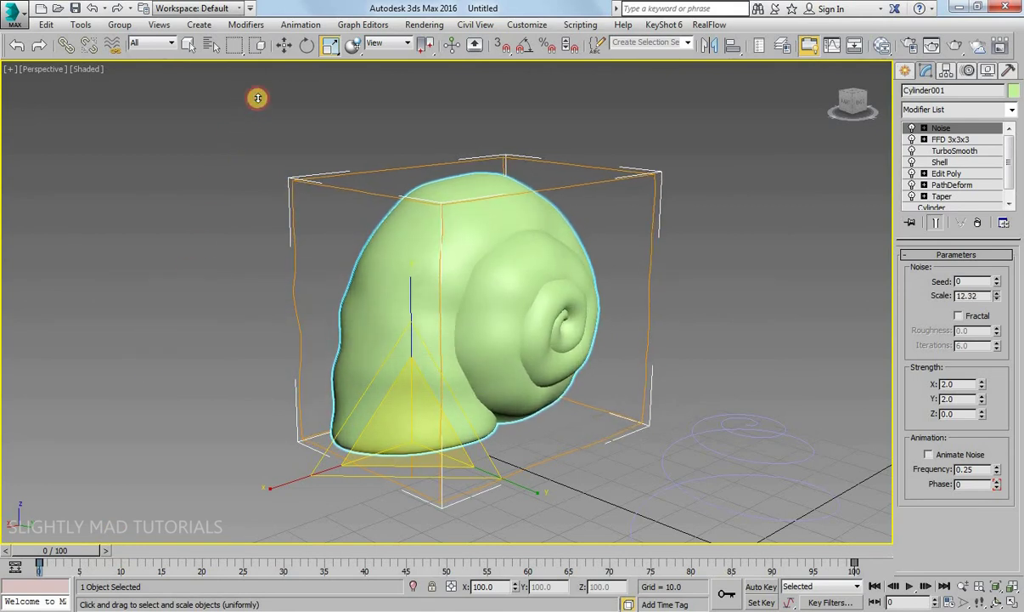
drag(256, 137, 262, 125)
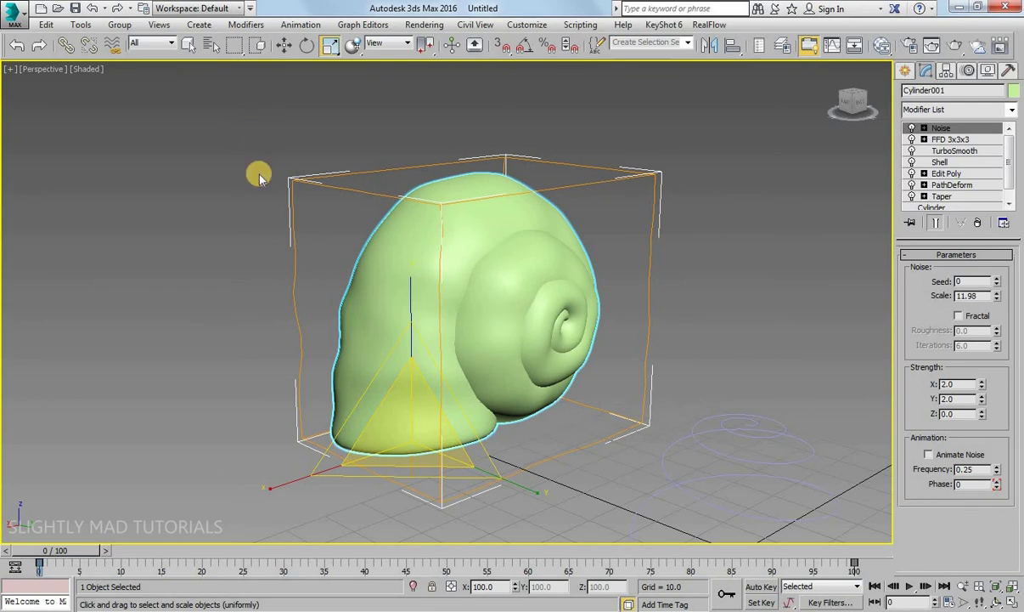
- Deselect the shell, then orbit and zoom out to inspect the bumpy spiral surface
click(735, 304)
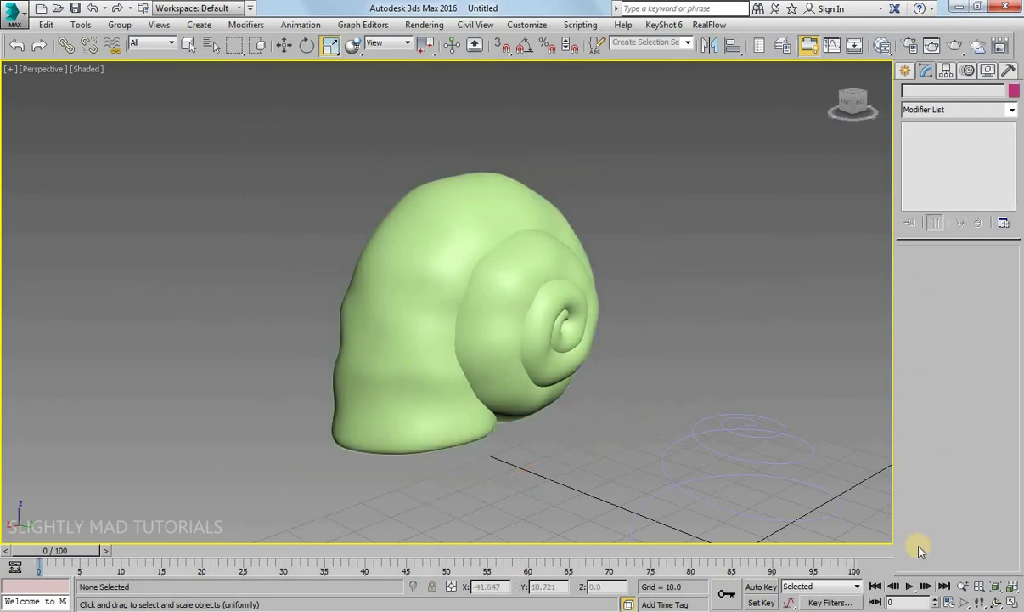
click(518, 371)
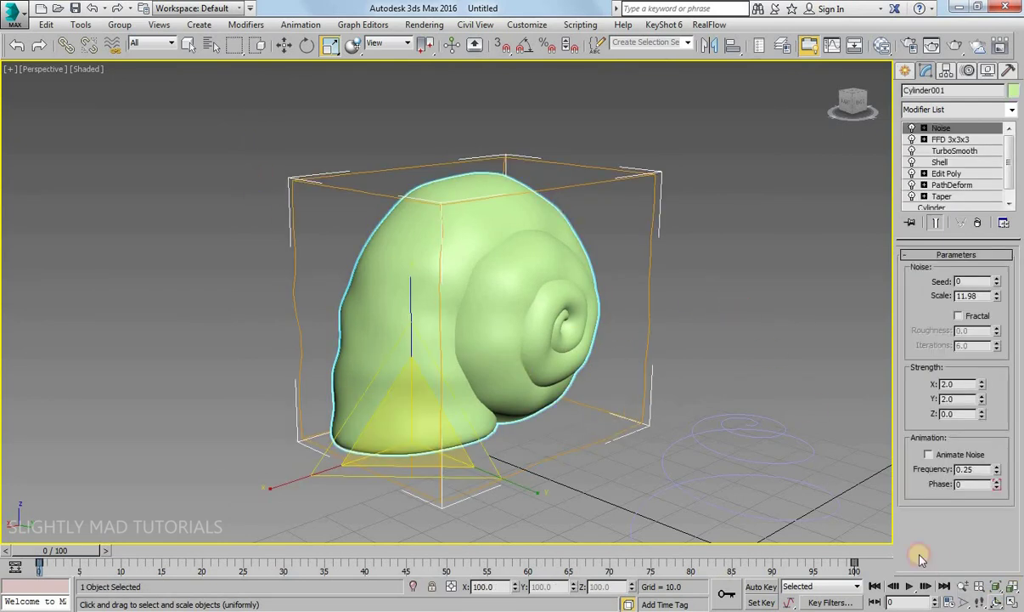
click(1013, 586)
alt+middle_drag(647, 429, 653, 397)
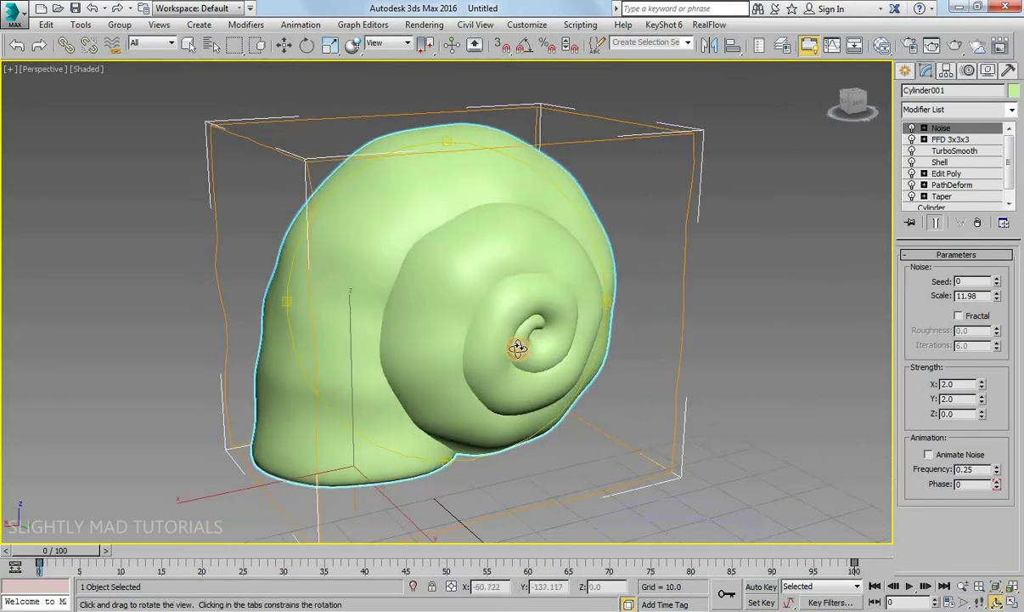
click(648, 400)
click(997, 601)
mouse_move(480, 289)
mouse_down()
mouse_move(452, 319)
mouse_move(808, 292)
mouse_move(549, 293)
mouse_move(490, 299)
mouse_move(531, 310)
mouse_move(405, 314)
mouse_move(542, 305)
mouse_move(519, 308)
mouse_up()
key(alt+z)
mouse_move(594, 335)
mouse_down()
mouse_move(620, 364)
mouse_move(487, 304)
mouse_move(354, 298)
mouse_move(727, 300)
mouse_move(537, 286)
mouse_move(533, 300)
mouse_move(443, 300)
mouse_move(507, 304)
mouse_move(469, 293)
mouse_up()
click(1001, 600)
- Add an FFD 4x4x4 lattice to the shell
right_click(468, 289)
click(469, 281)
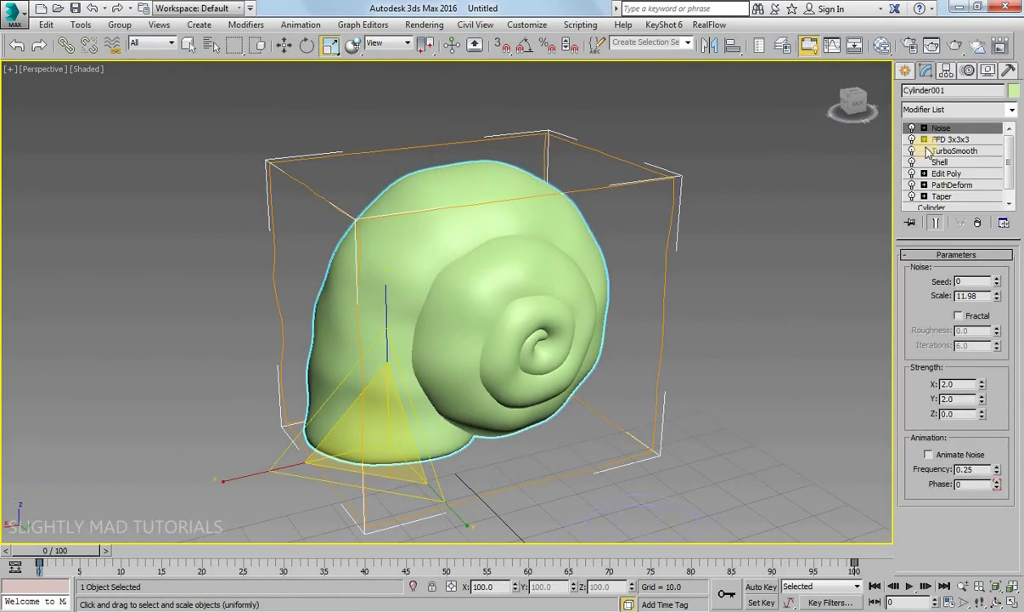
click(952, 110)
drag(1013, 166, 1008, 256)
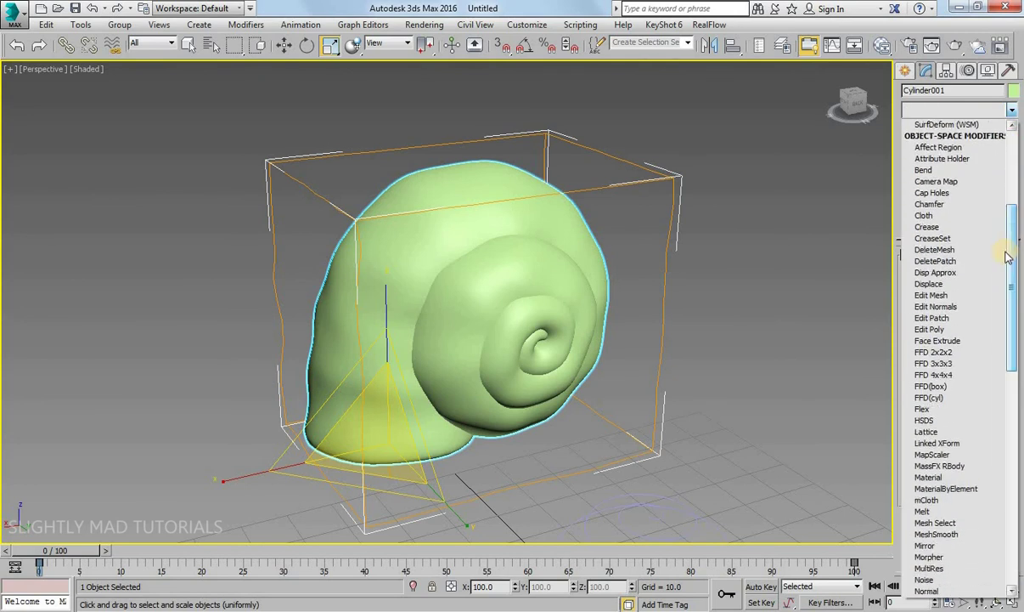
click(953, 375)
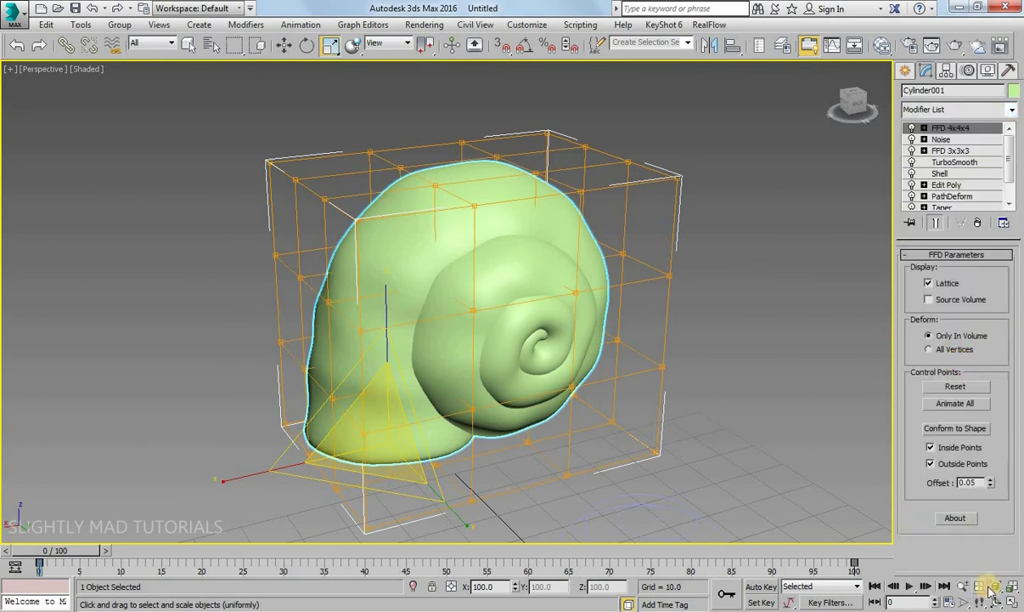
click(994, 598)
drag(527, 294, 475, 265)
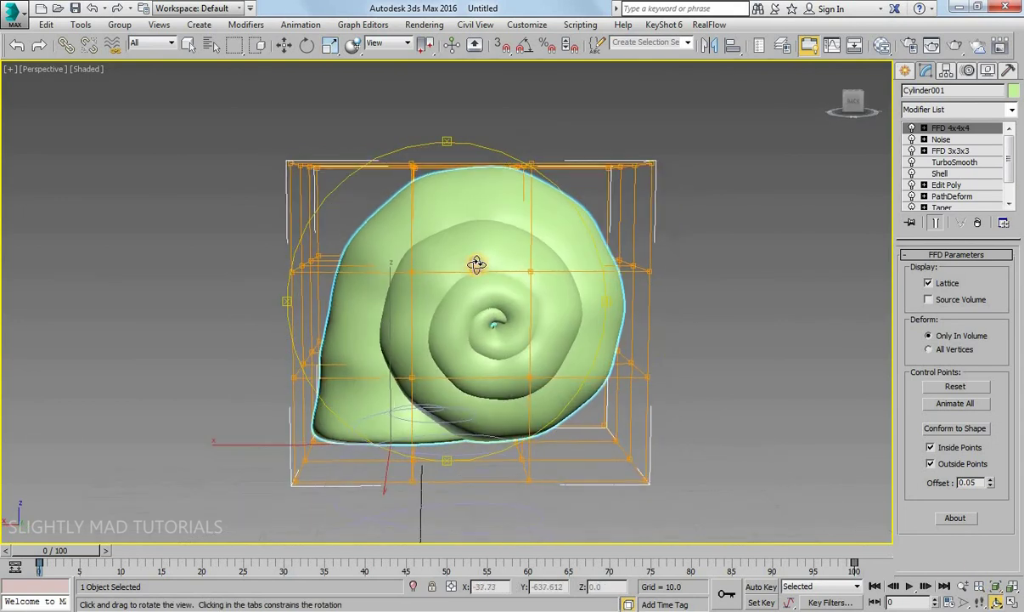
- Select the lattice's top row of control points and move it slightly down in Z
click(924, 128)
click(951, 139)
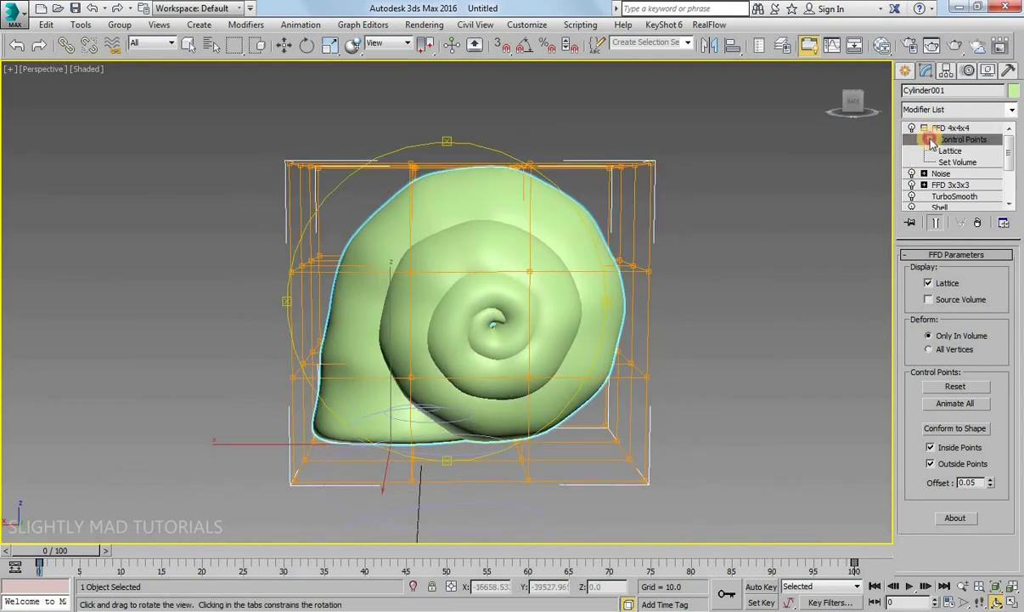
drag(386, 137, 564, 193)
click(284, 44)
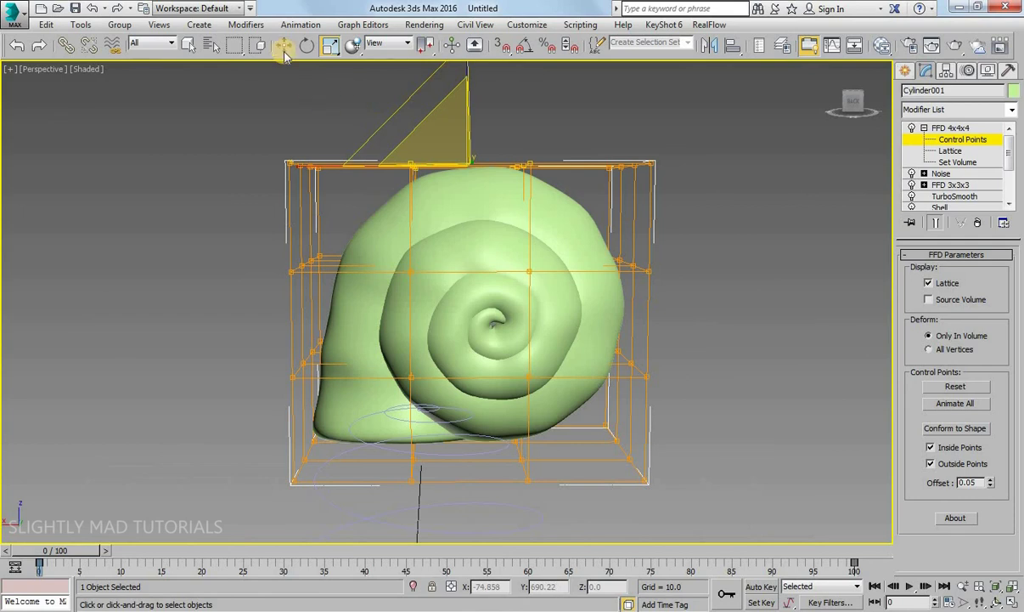
drag(471, 82, 469, 91)
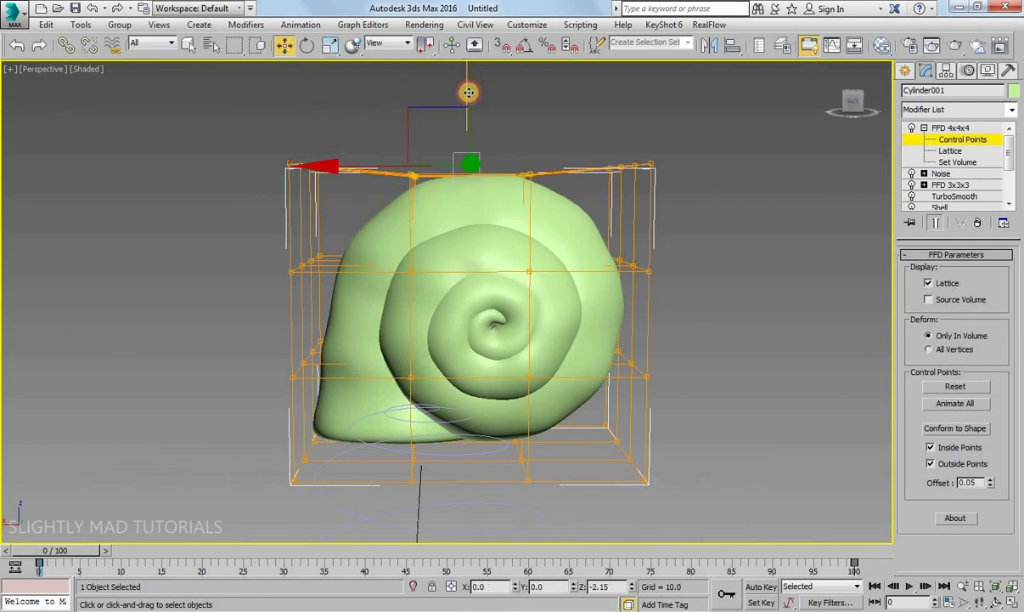
- Push the lattice's right column of control points outward in X, then exit the modifier
middle_drag(772, 247, 613, 194)
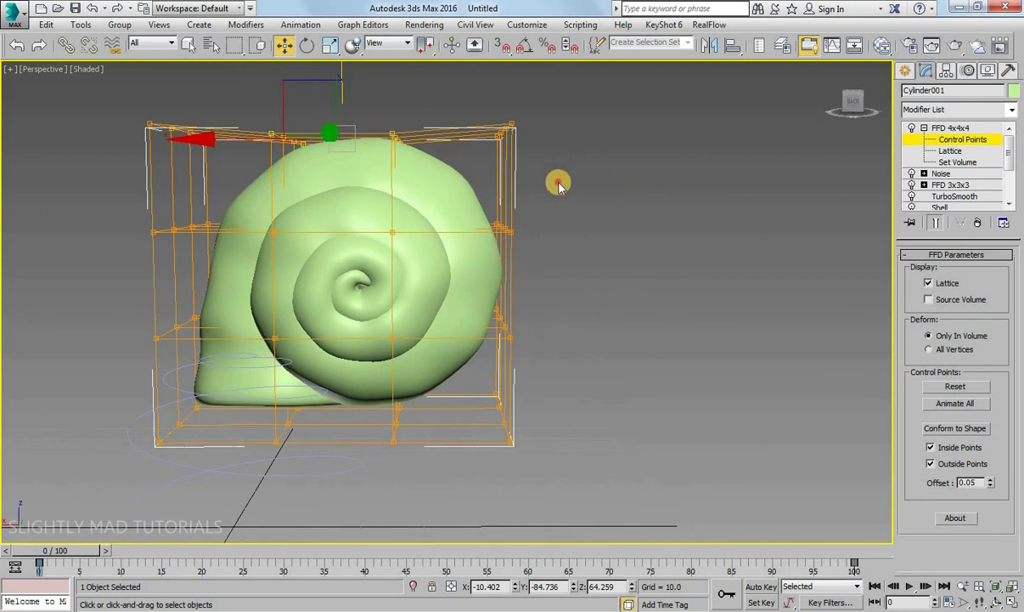
drag(457, 364, 459, 367)
drag(430, 276, 438, 277)
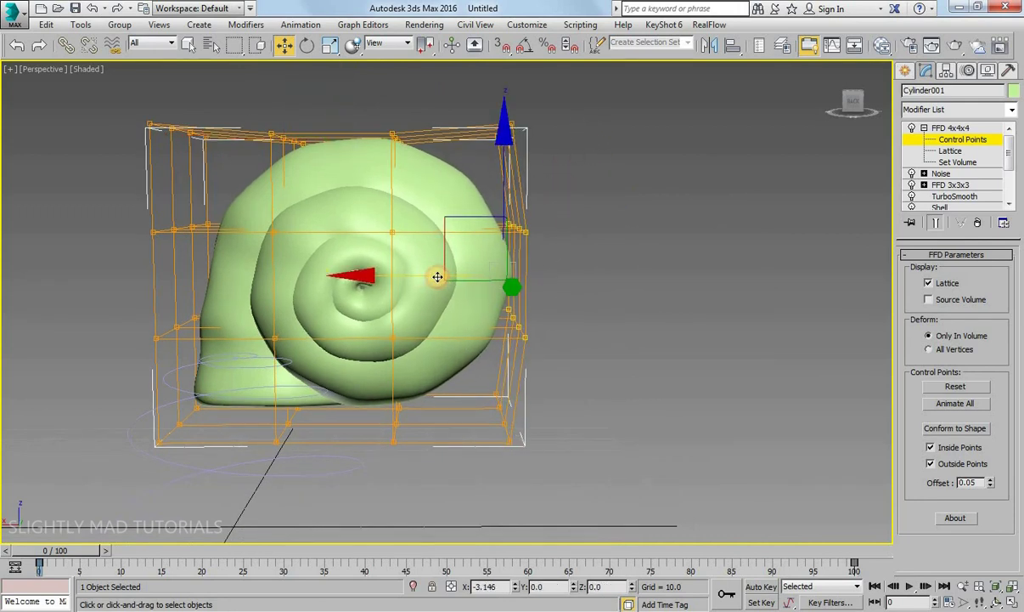
click(586, 265)
mouse_move(588, 265)
alt+middle_down()
mouse_move(663, 281)
mouse_move(882, 108)
alt+middle_up()
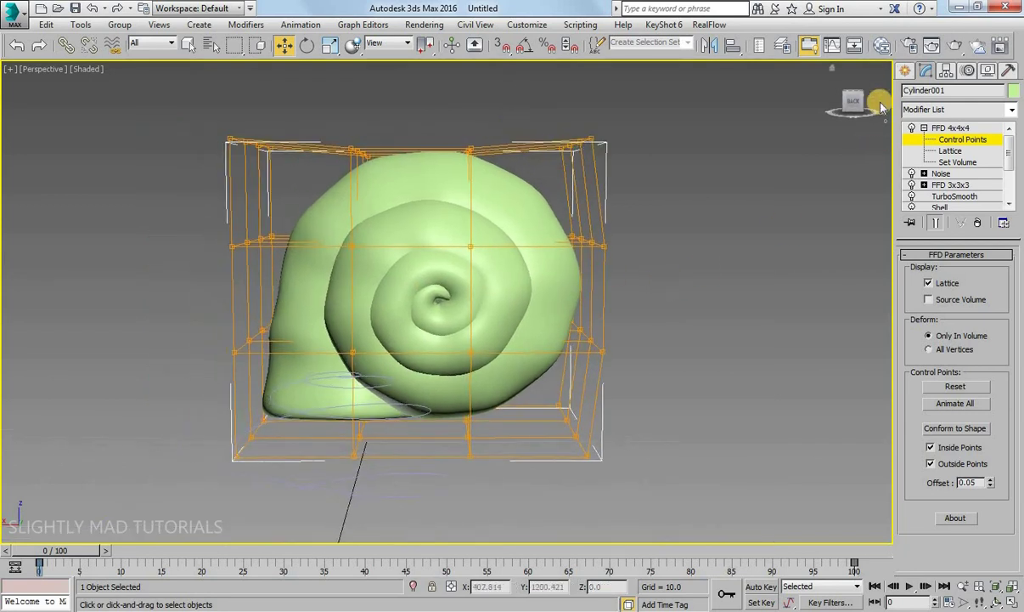
click(904, 71)
mouse_move(471, 308)
alt+middle_down()
mouse_move(526, 327)
mouse_move(530, 293)
mouse_move(594, 318)
mouse_move(468, 293)
mouse_move(366, 296)
mouse_move(496, 270)
mouse_move(412, 277)
mouse_move(539, 265)
mouse_move(417, 272)
mouse_move(398, 264)
mouse_move(496, 286)
mouse_move(464, 350)
mouse_move(487, 237)
mouse_move(576, 237)
mouse_move(677, 252)
mouse_move(613, 272)
mouse_move(593, 315)
mouse_move(647, 319)
alt+middle_up()
right_click(681, 337)
click(874, 484)
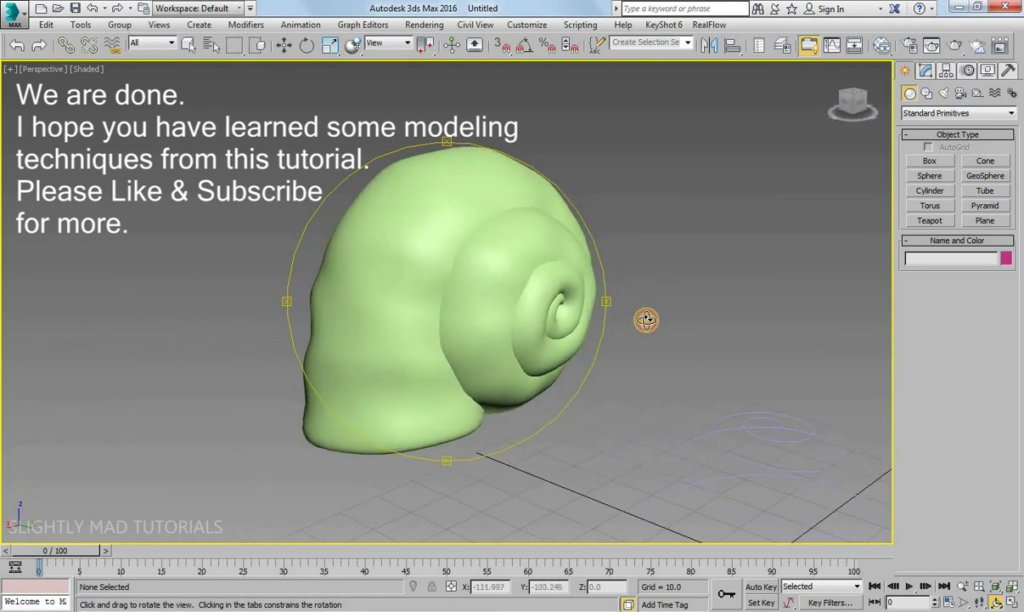
key(w)
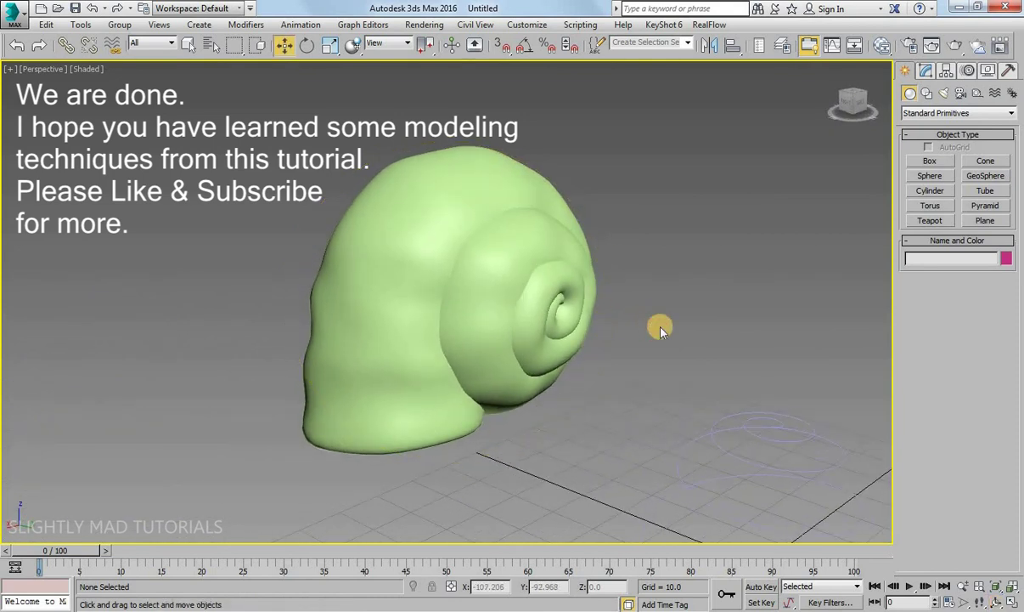